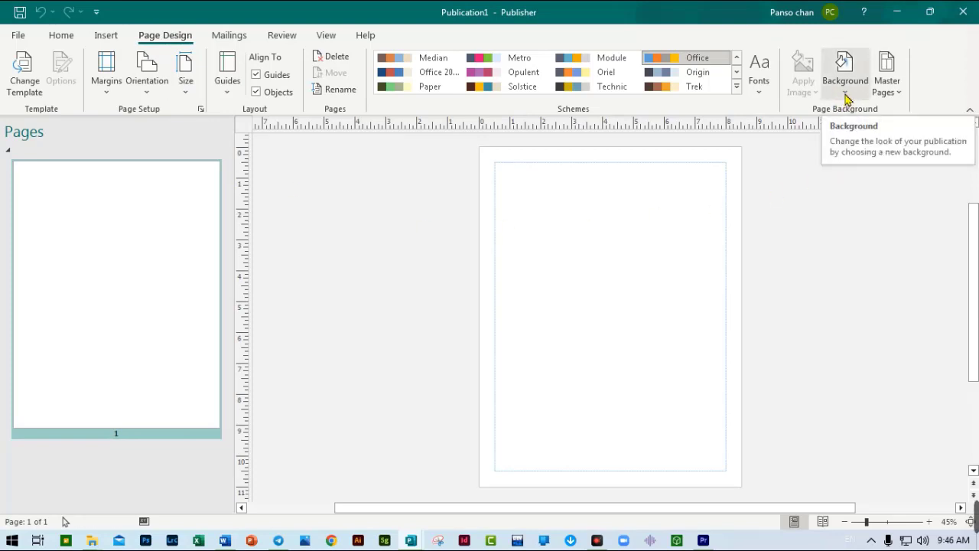
- Open Publisher's Format Background dialog from Page Design > Background > More Backgrounds
click(846, 96)
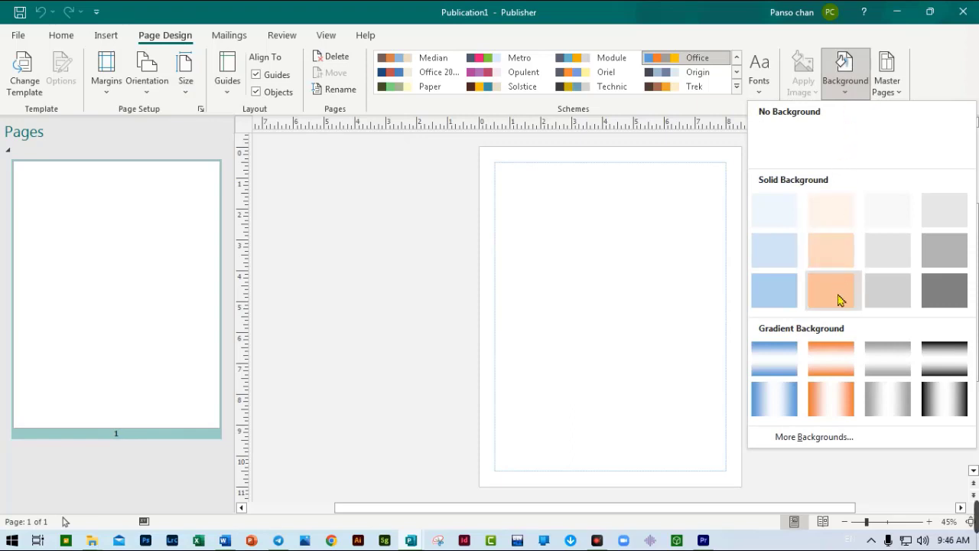
click(817, 444)
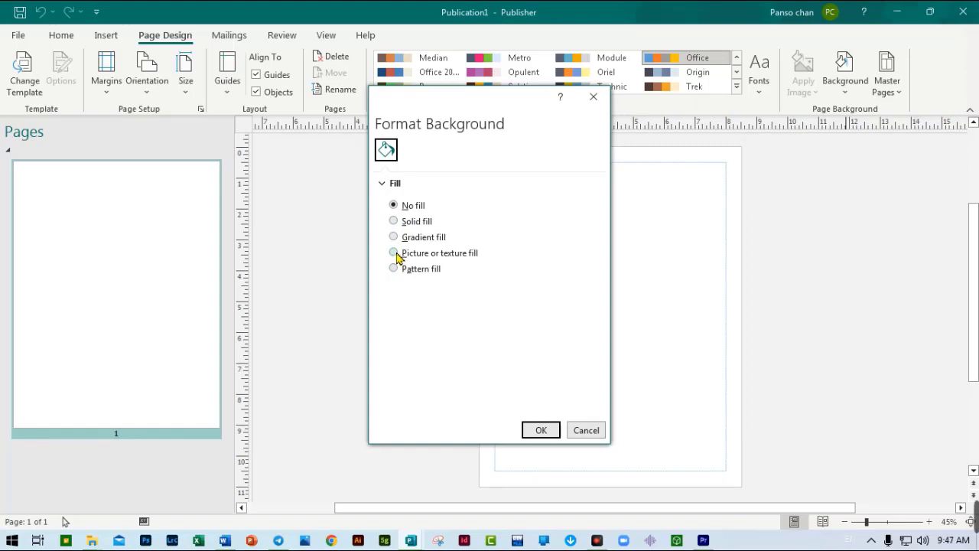
- Choose Picture or texture fill and insert the aerial photo 2.png from a file
click(394, 253)
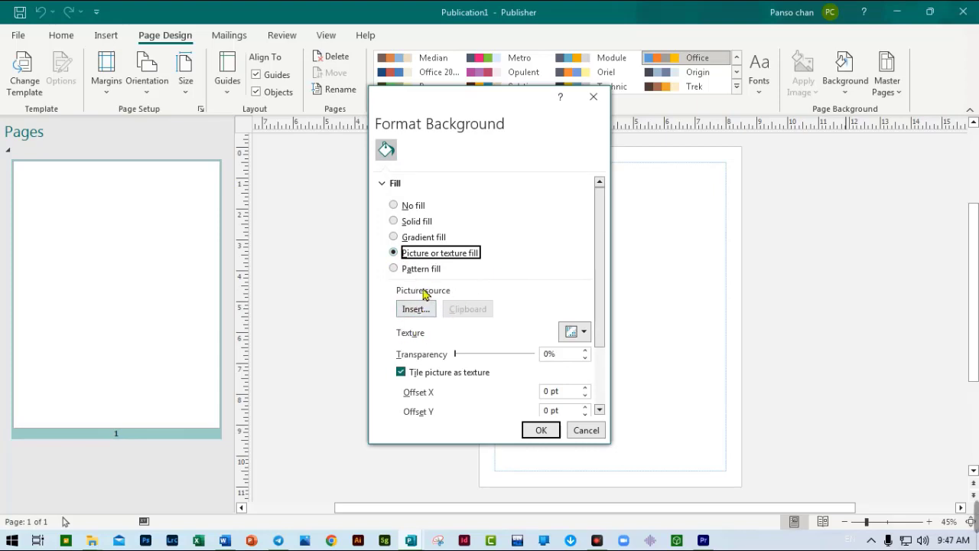
click(413, 311)
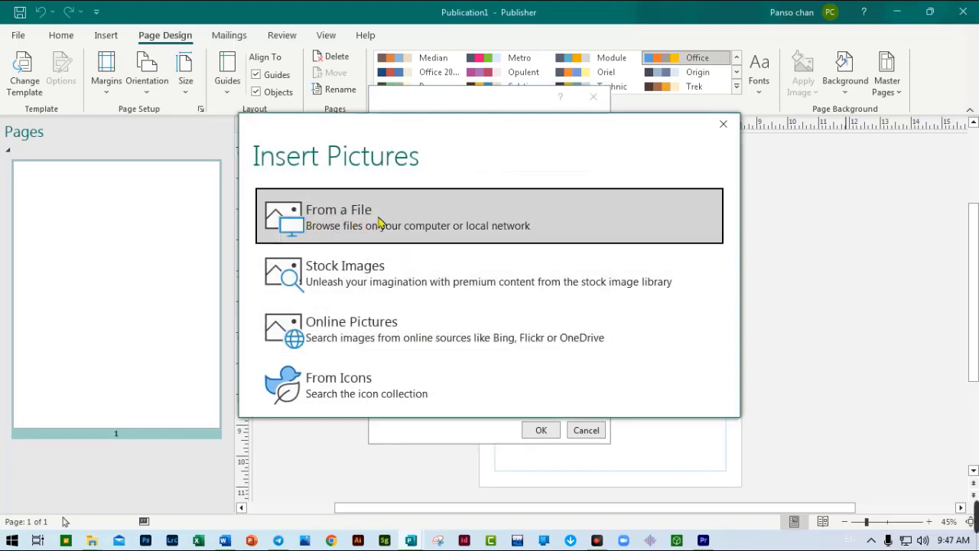
click(357, 218)
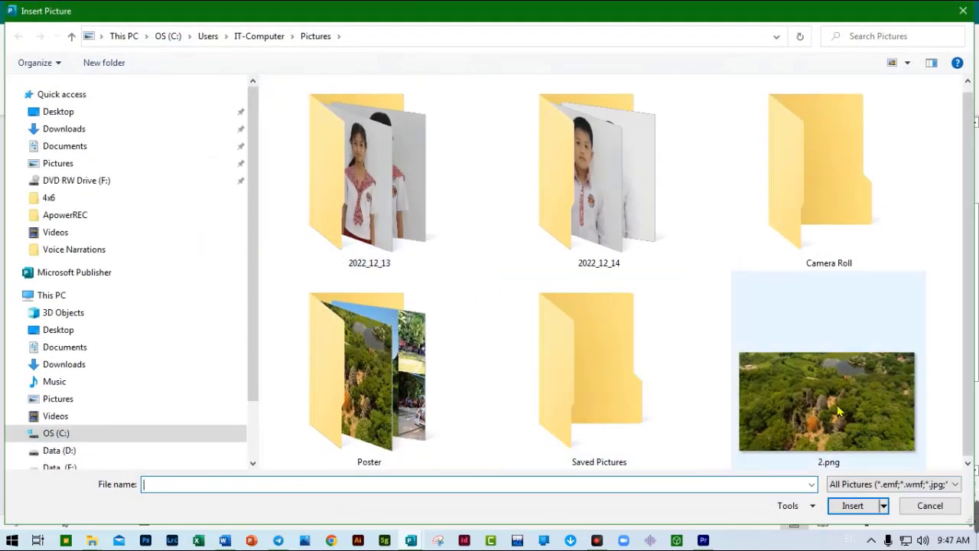
click(834, 406)
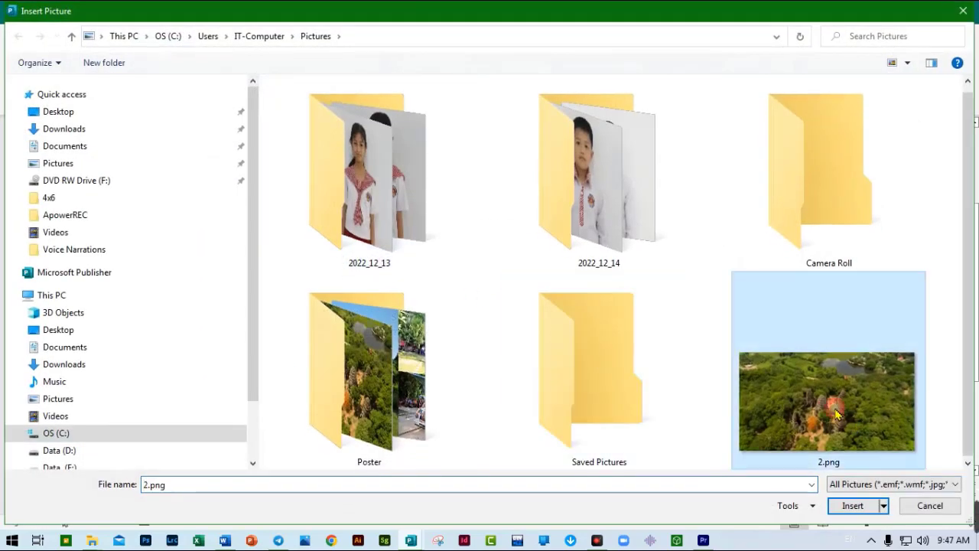
click(853, 506)
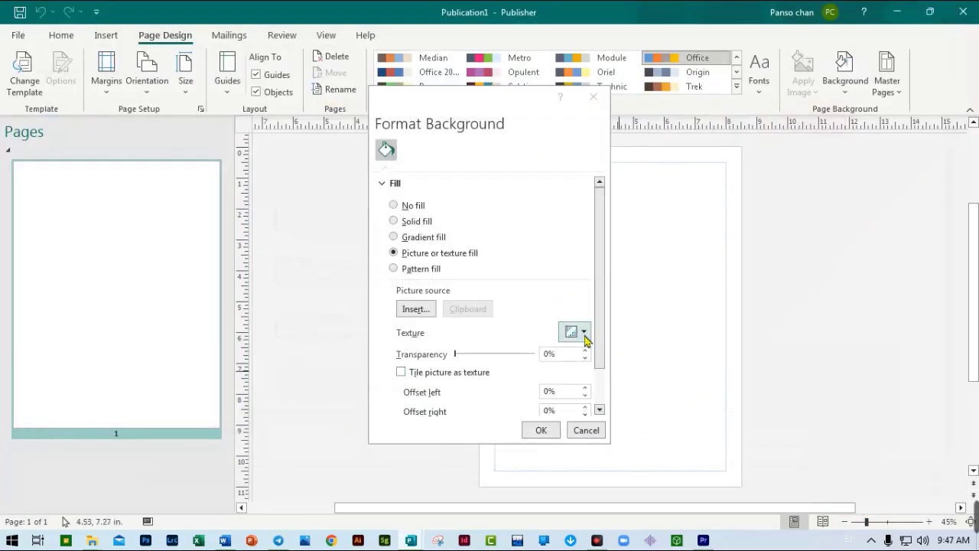
- Fade the background photo to 73% transparency and apply it to the page
drag(521, 103, 862, 74)
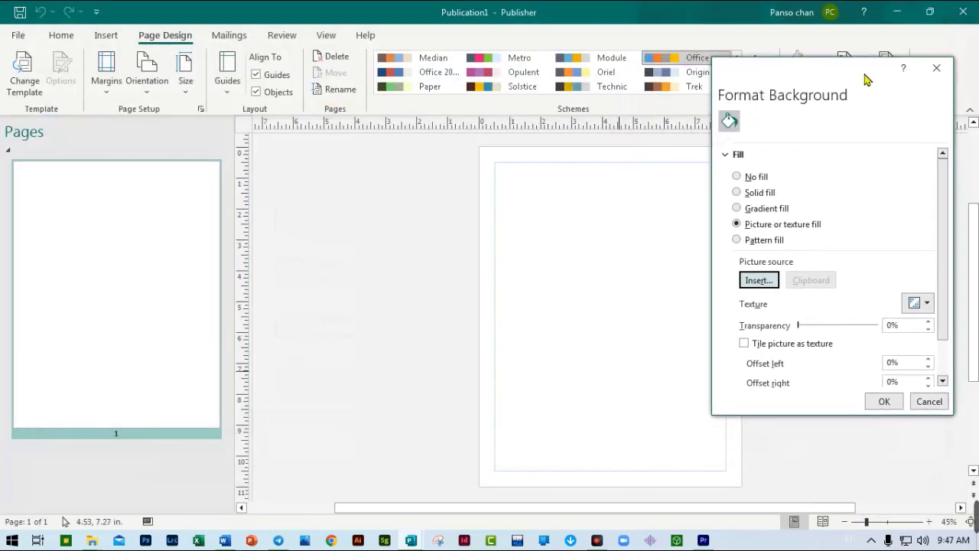
mouse_move(796, 325)
mouse_down()
mouse_move(876, 329)
mouse_move(831, 328)
mouse_up()
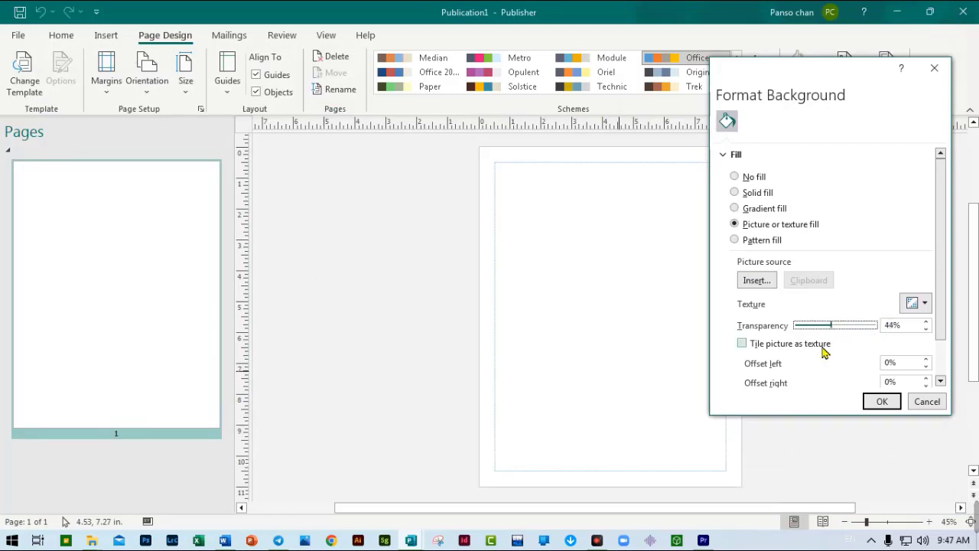
drag(832, 328, 853, 327)
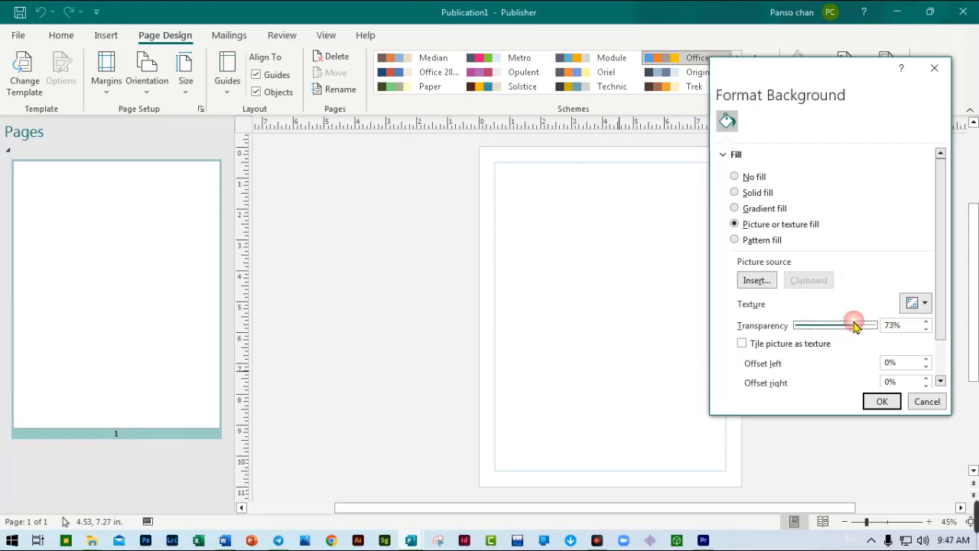
click(882, 401)
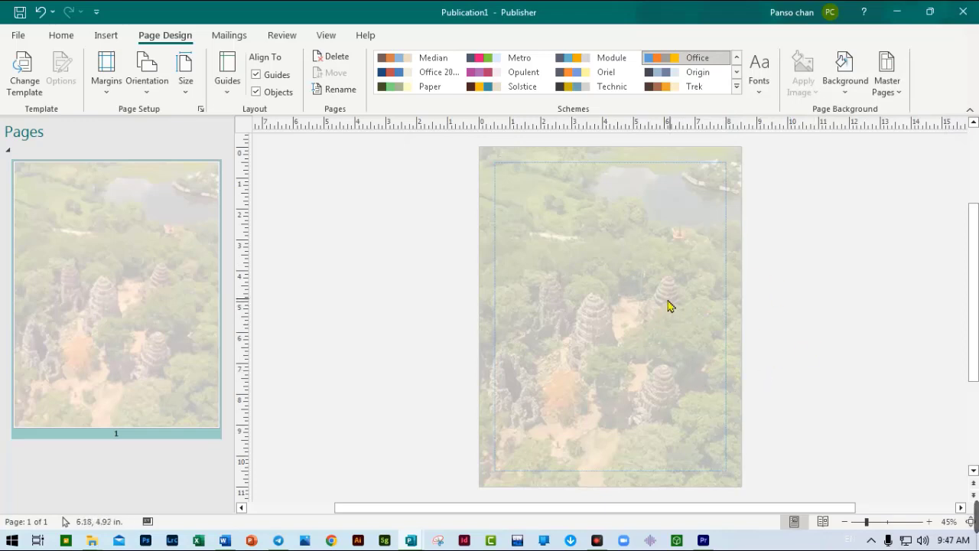
- Reopen the background settings and lower the photo's transparency to 40%
click(851, 96)
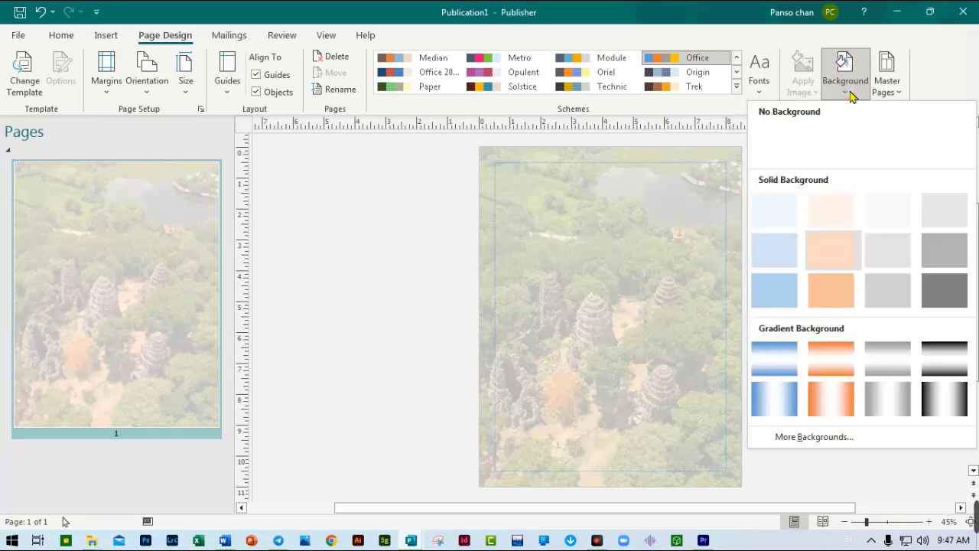
click(815, 437)
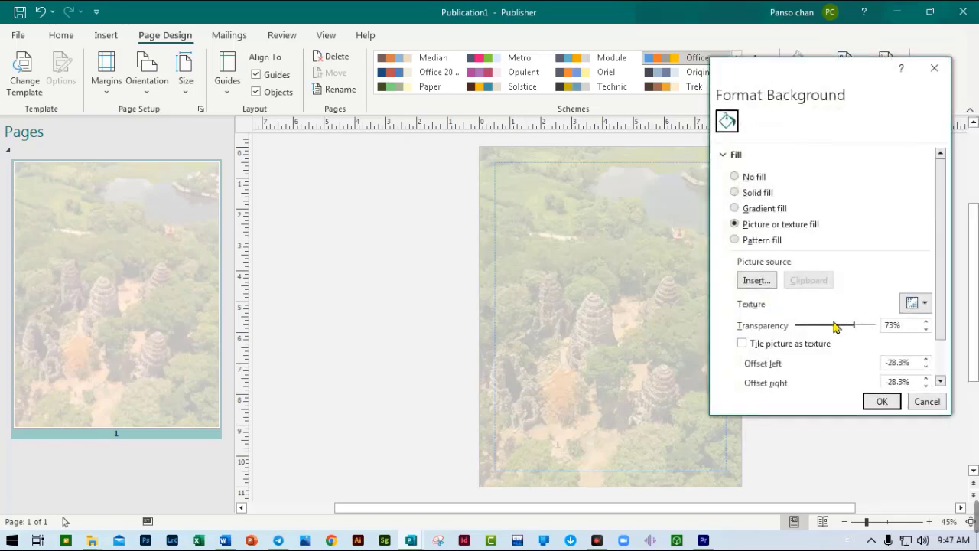
drag(855, 329, 836, 329)
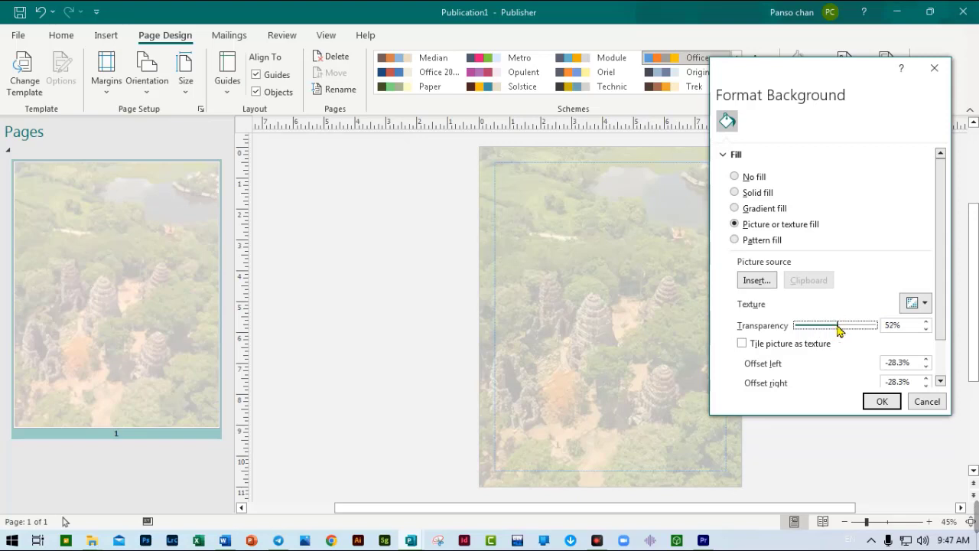
drag(834, 328, 828, 329)
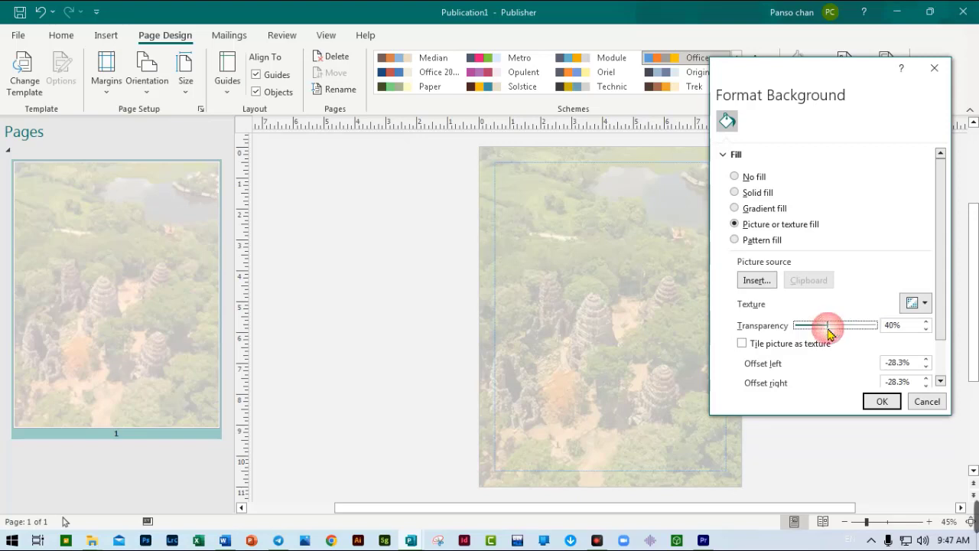
click(881, 401)
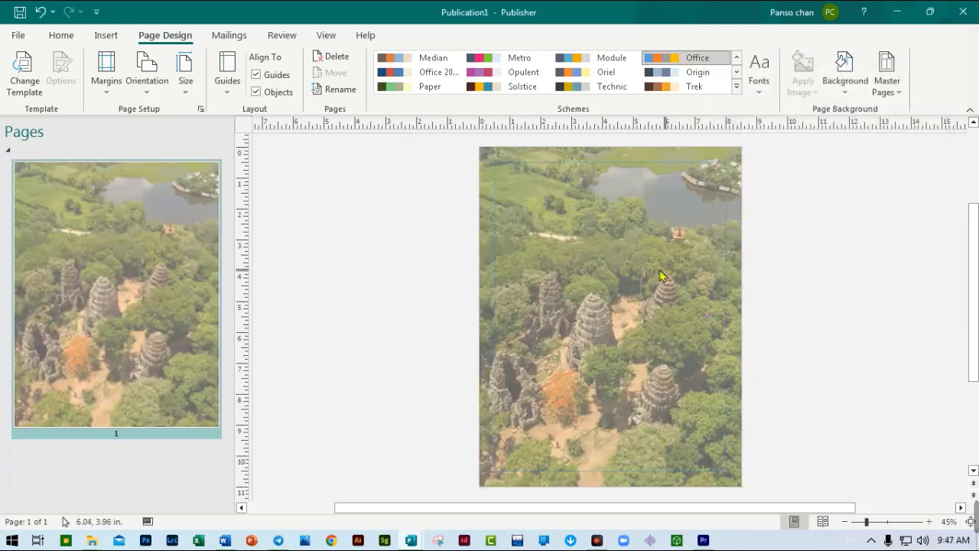
- Raise the background photo's transparency to about 83% and apply it
click(843, 95)
click(817, 432)
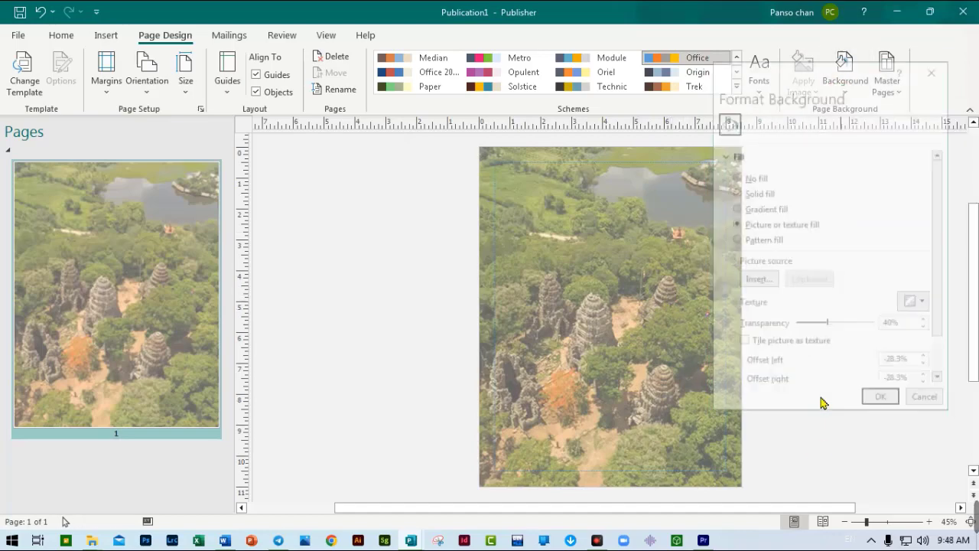
click(872, 326)
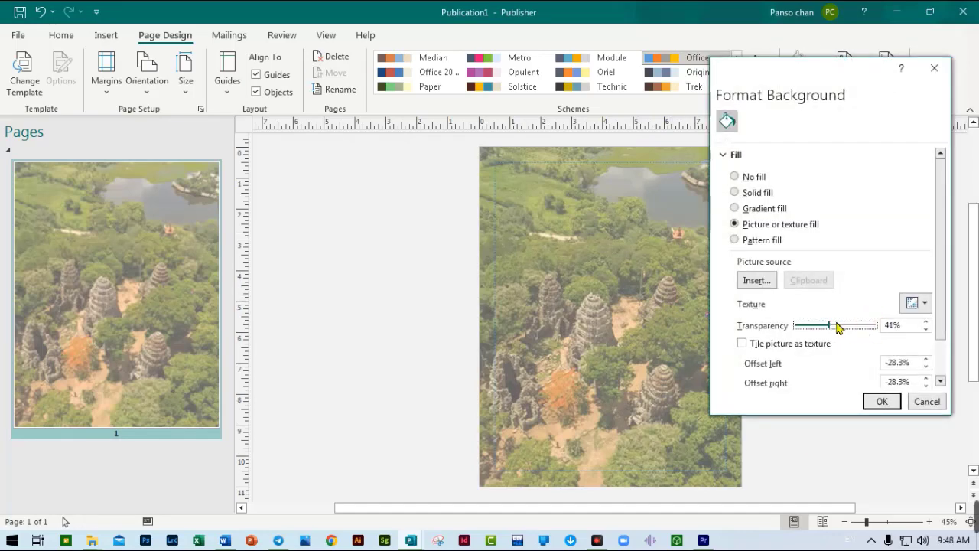
drag(855, 328, 863, 329)
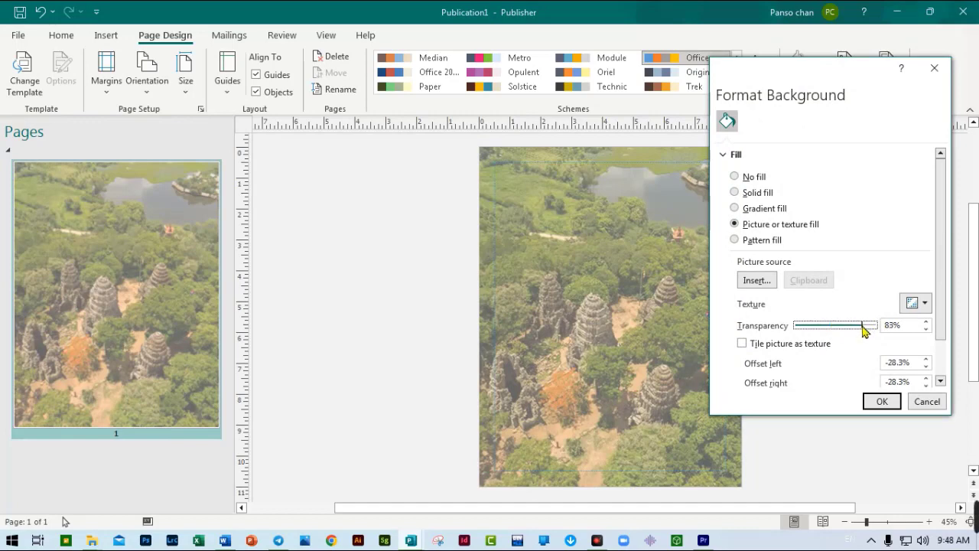
click(882, 403)
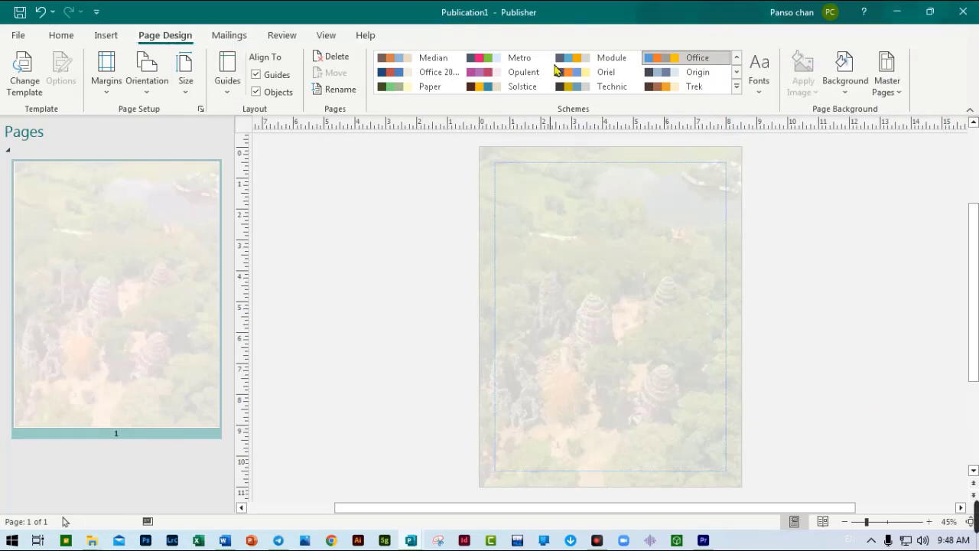
- Minimize Publisher and list the watermark presets in a blank Word document
click(896, 16)
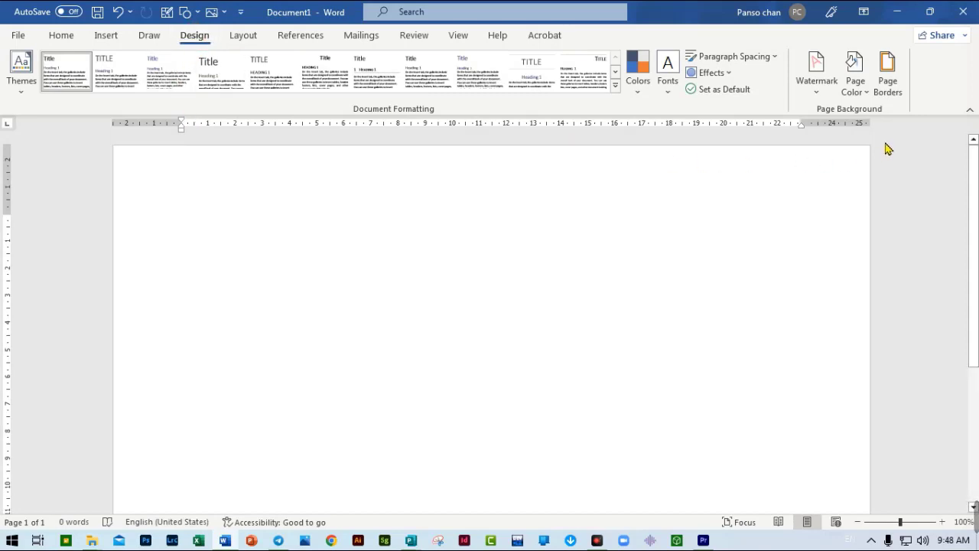
click(816, 98)
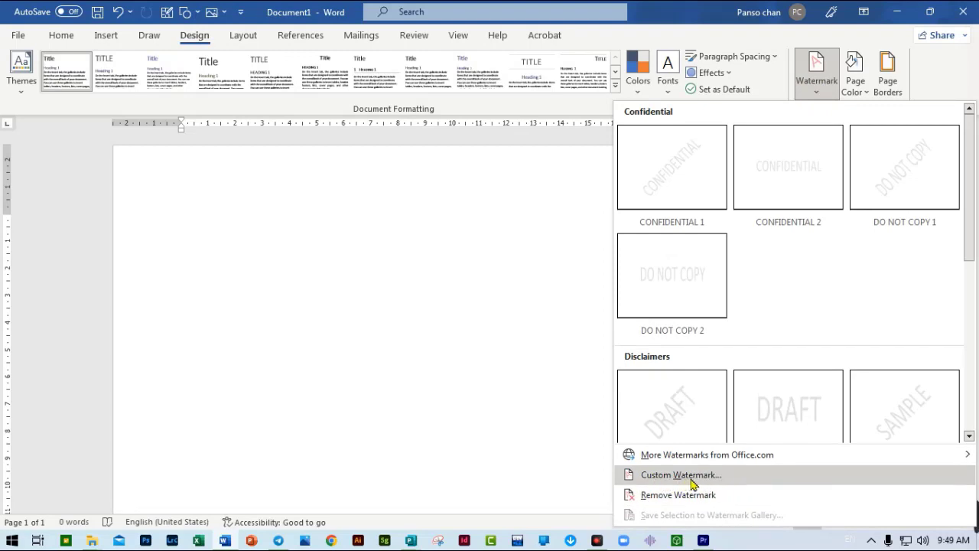
- Apply 2.png from a file as a custom picture watermark on the page
click(690, 480)
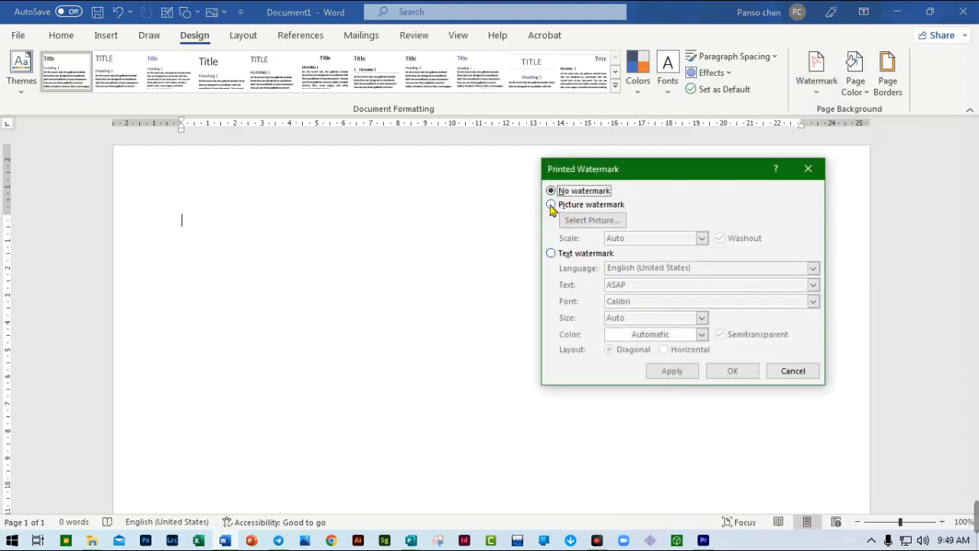
click(553, 205)
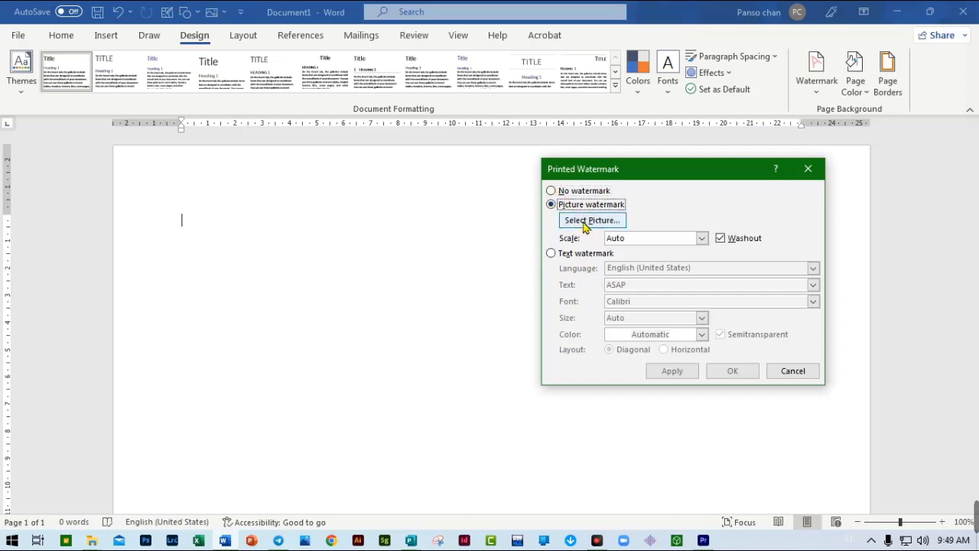
click(583, 223)
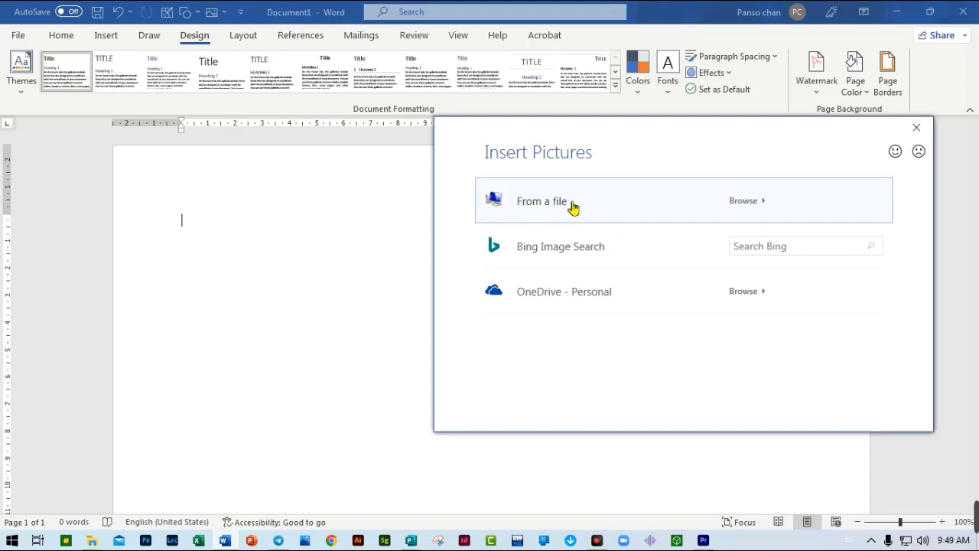
click(602, 207)
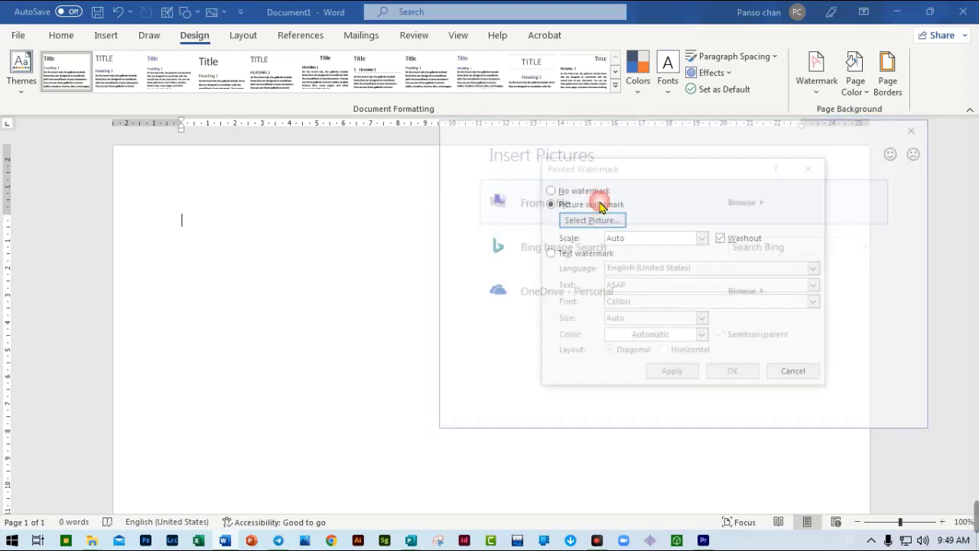
click(802, 426)
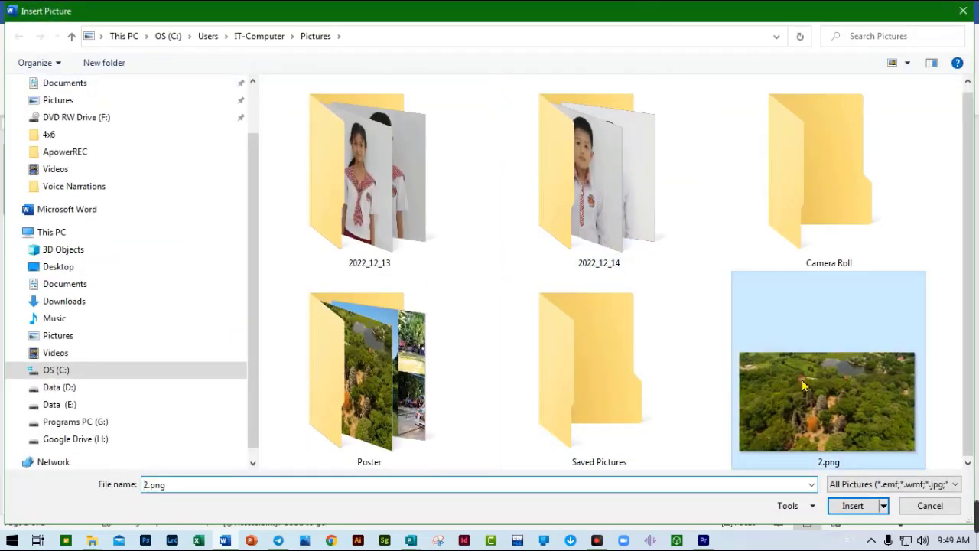
click(850, 511)
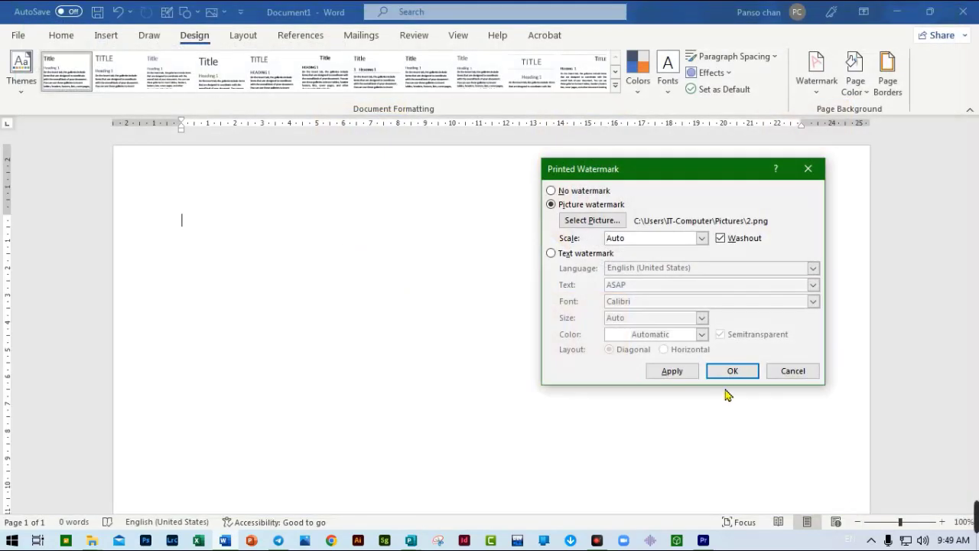
click(671, 373)
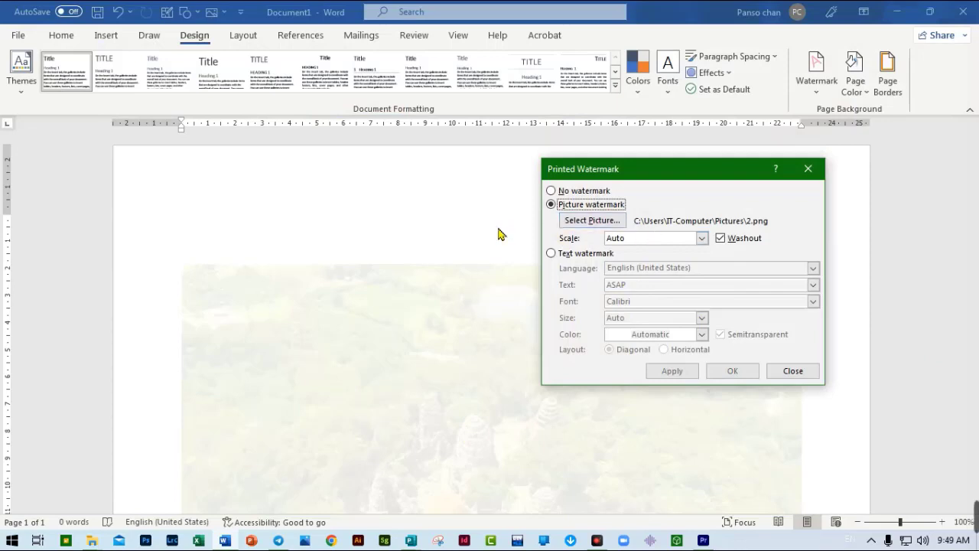
- Rescale the picture watermark from Auto to 100% and apply it
click(702, 238)
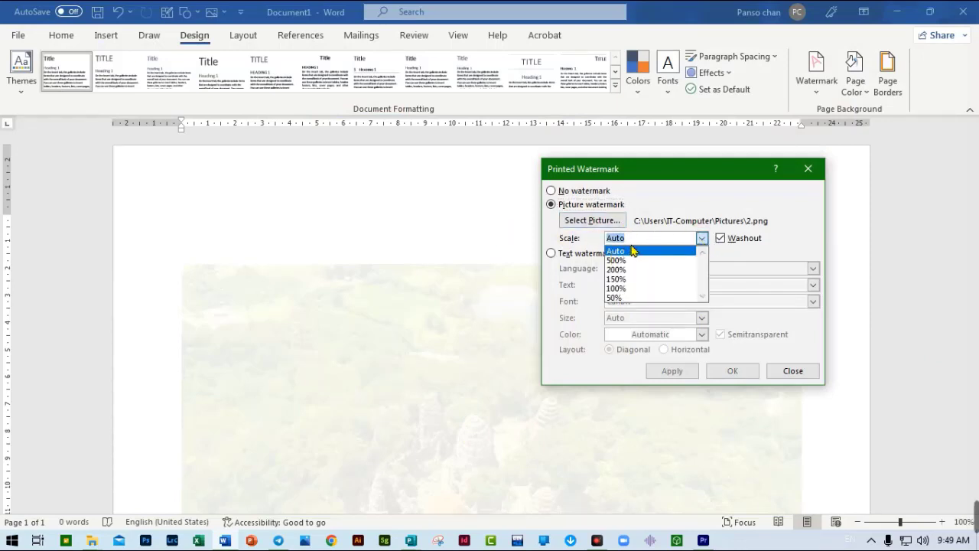
click(636, 289)
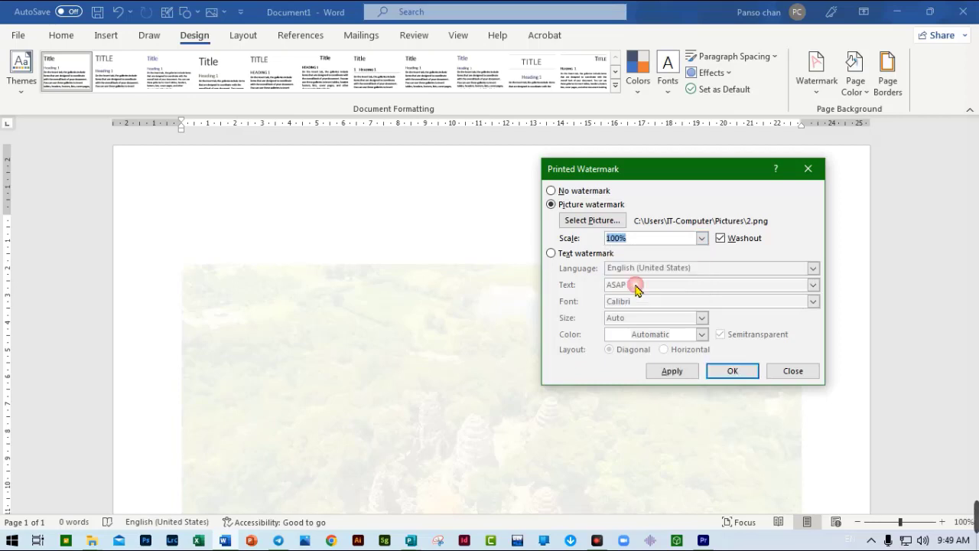
click(670, 372)
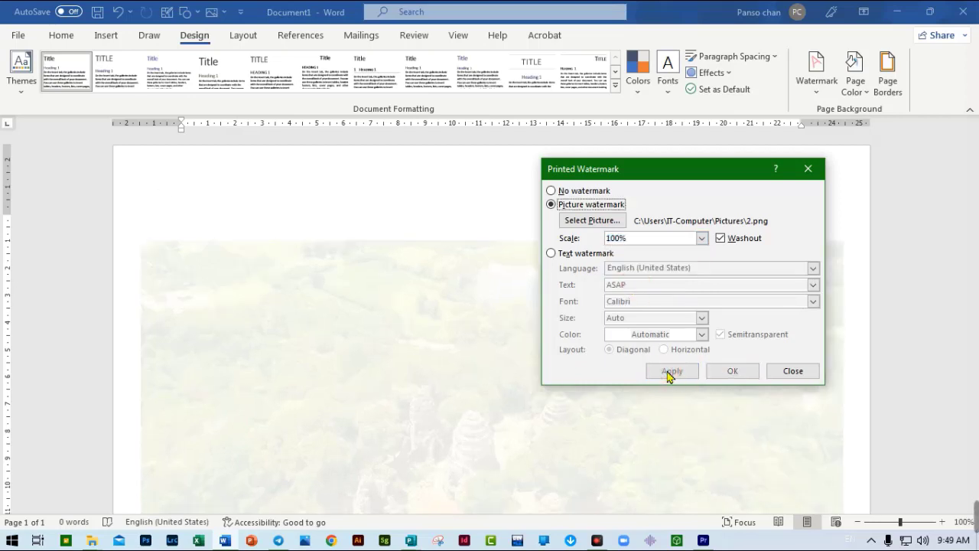
click(700, 238)
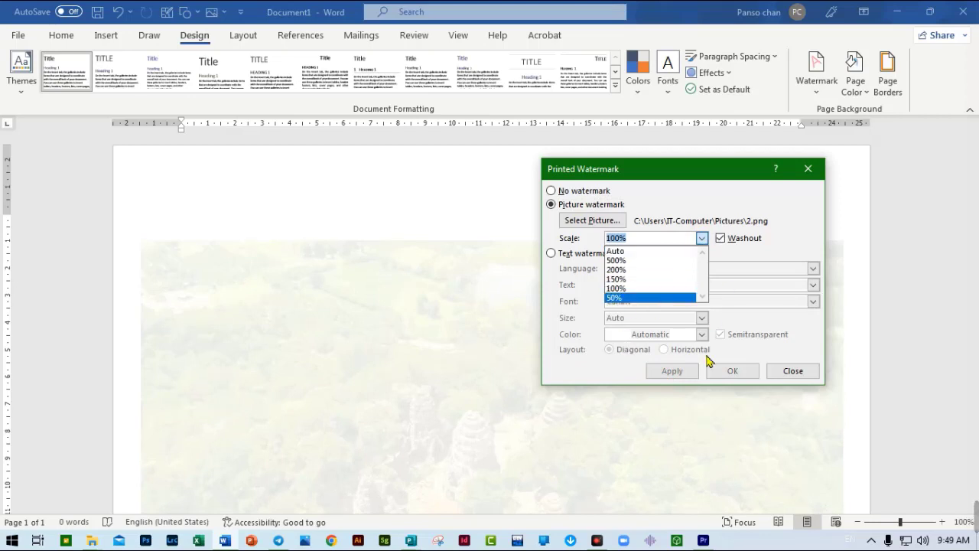
- Replace the photo with a text watermark reading 'Computer', apply it, and close the dialog
click(649, 260)
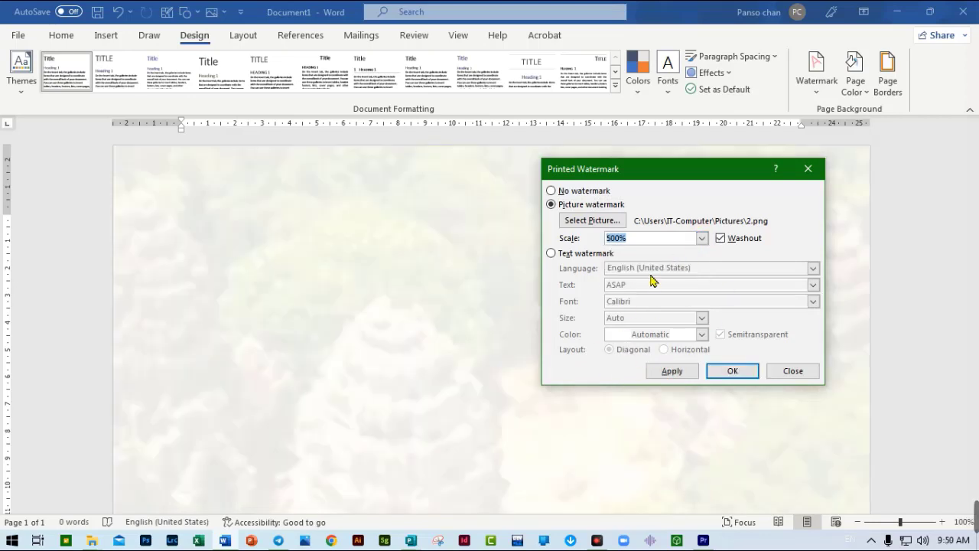
click(551, 254)
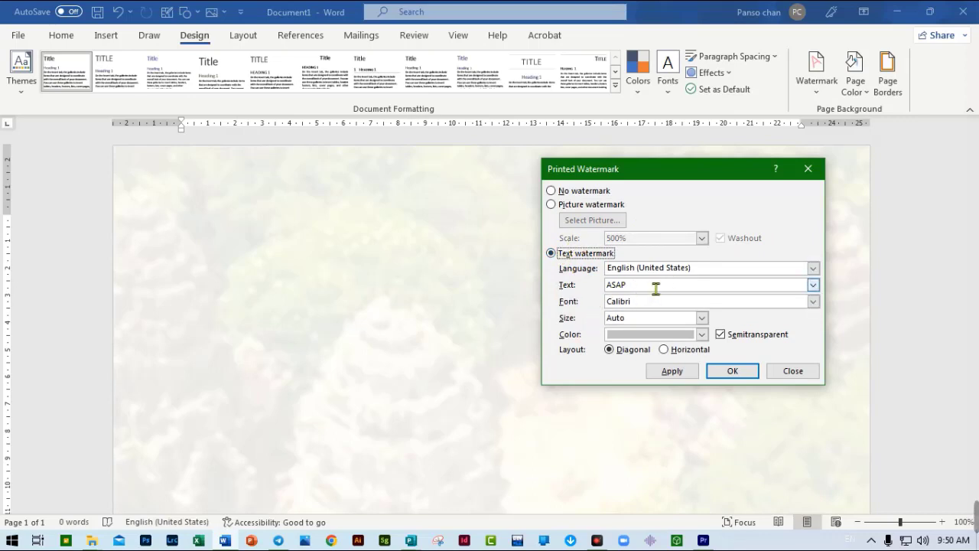
drag(649, 285, 549, 277)
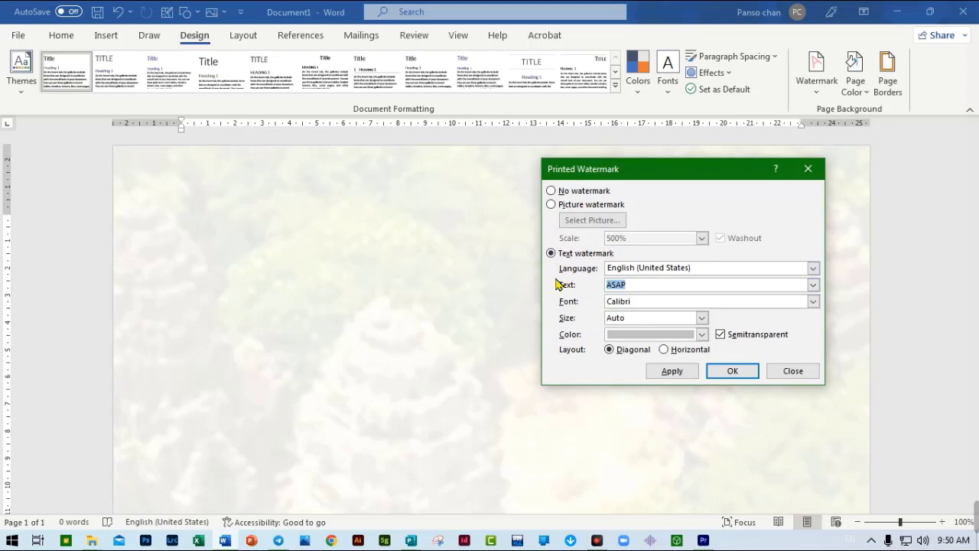
text(Computer)
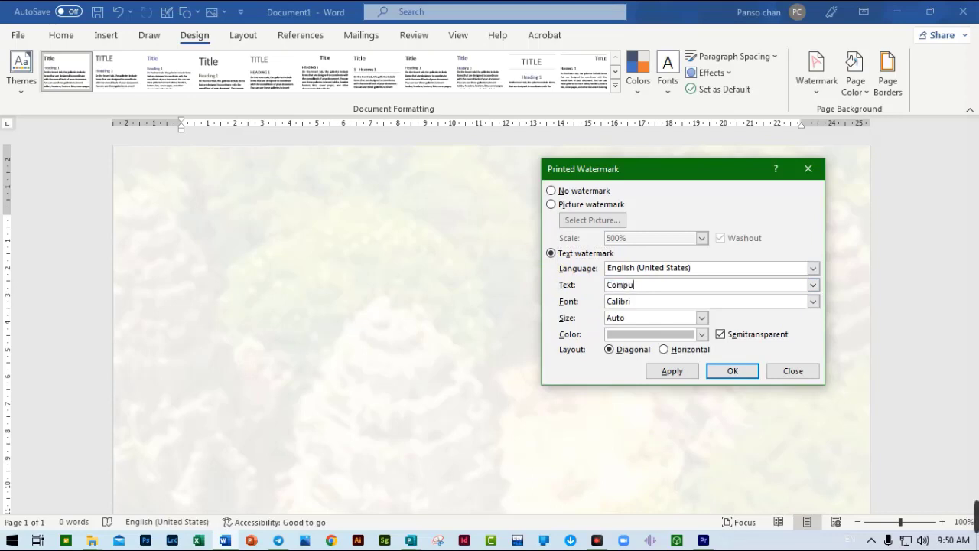
click(672, 370)
mouse_move(760, 172)
mouse_down()
mouse_move(946, 135)
mouse_move(776, 152)
mouse_up()
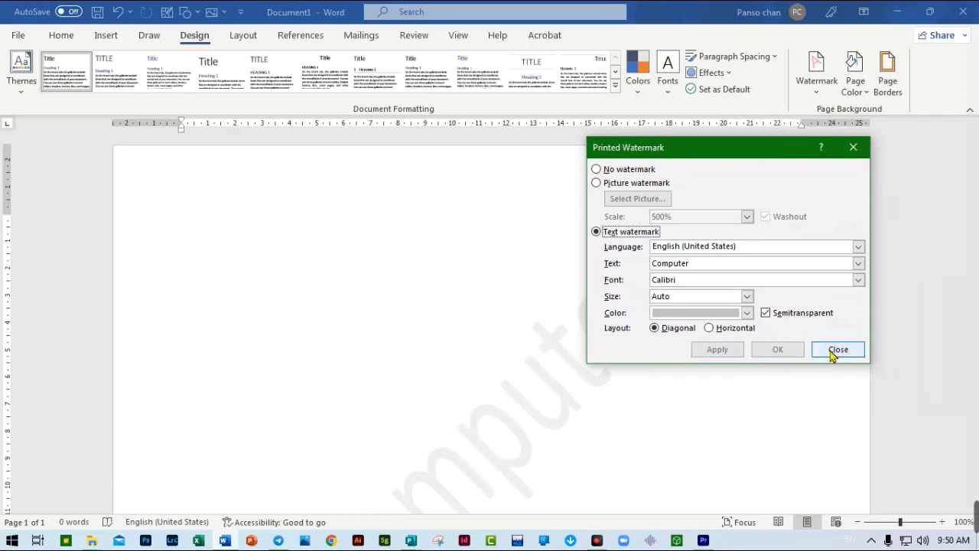
click(836, 350)
- Zoom out to the whole page, review the custom watermark settings, and cancel, keeping 'Computer'
scroll(555, 434, down, 3)
scroll(555, 434, up, 3)
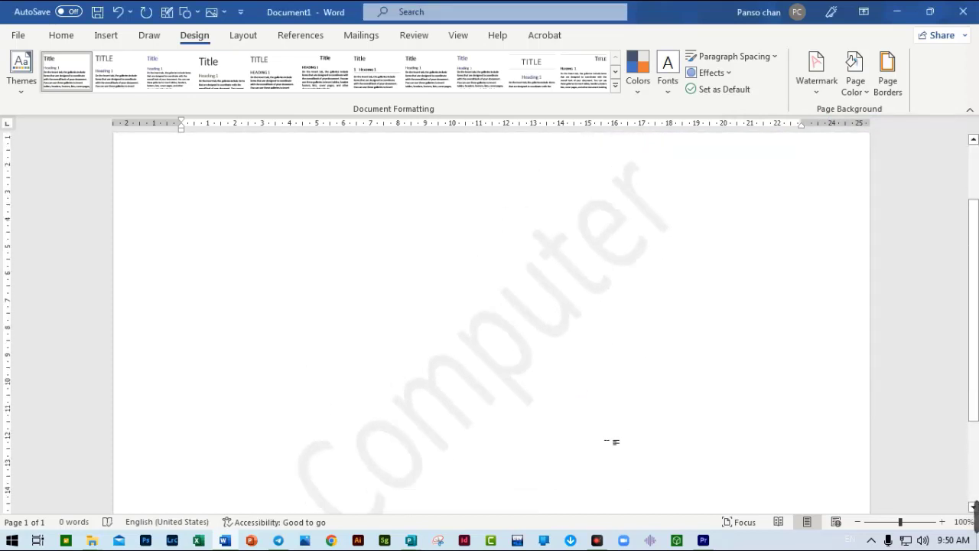
click(884, 522)
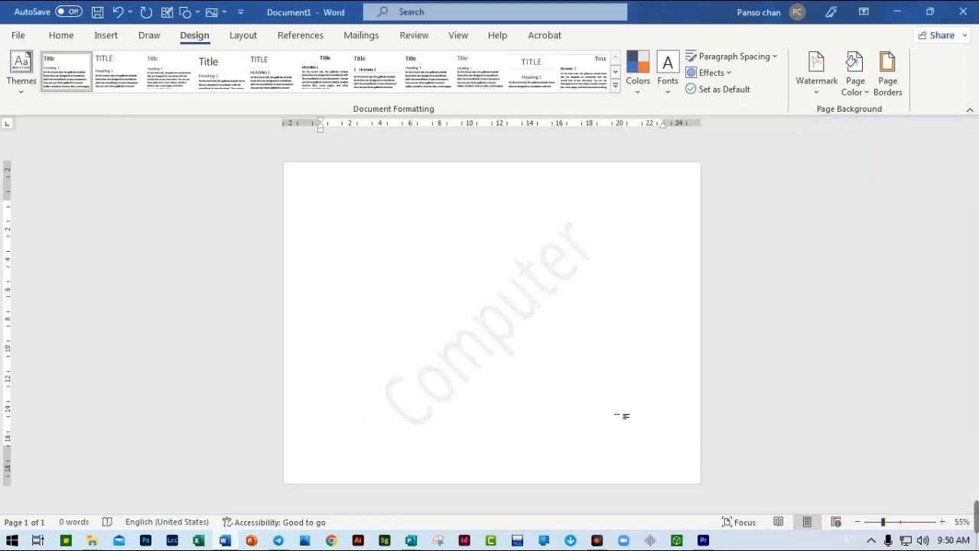
click(817, 98)
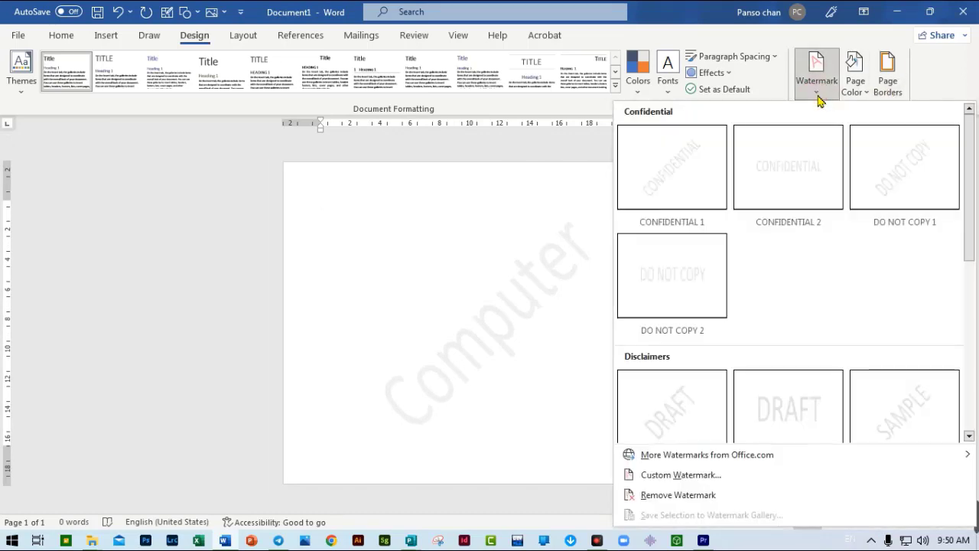
click(678, 474)
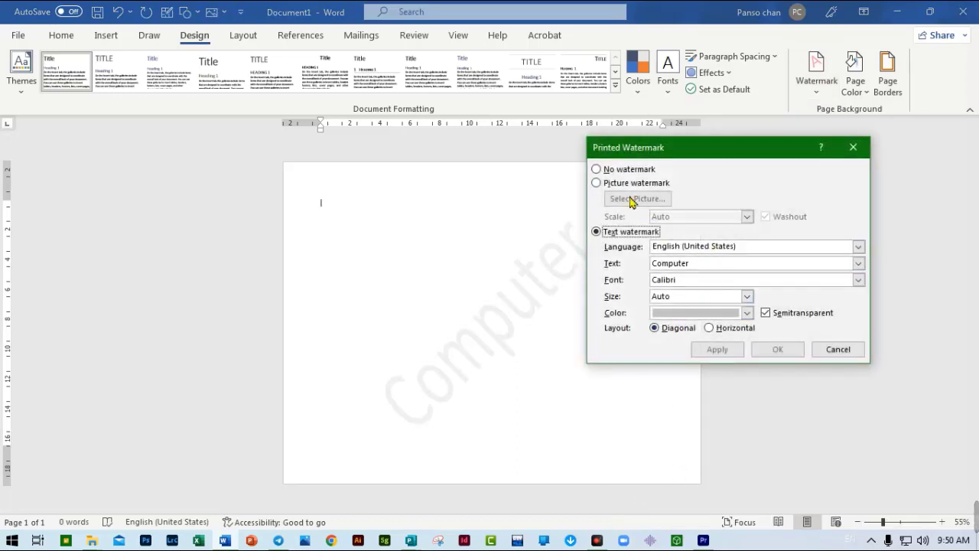
click(596, 183)
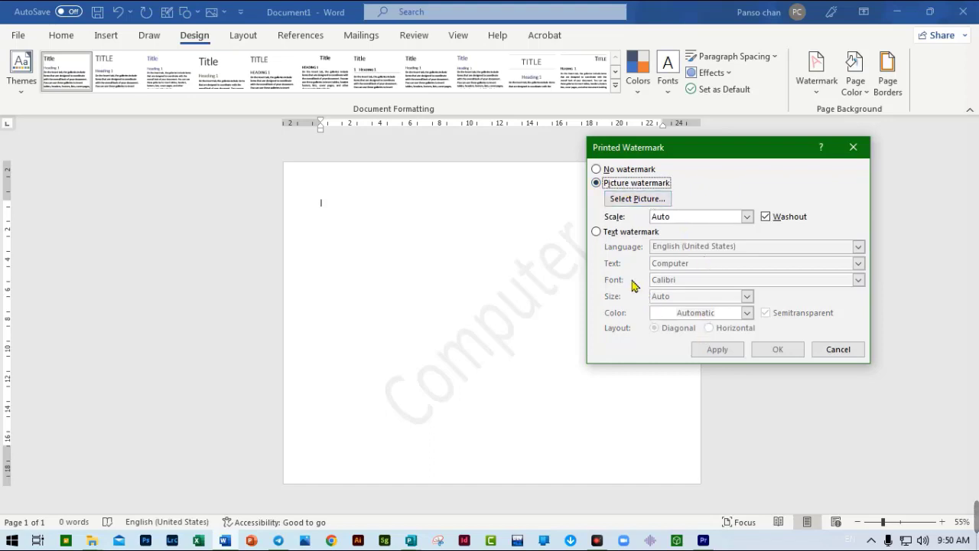
click(599, 232)
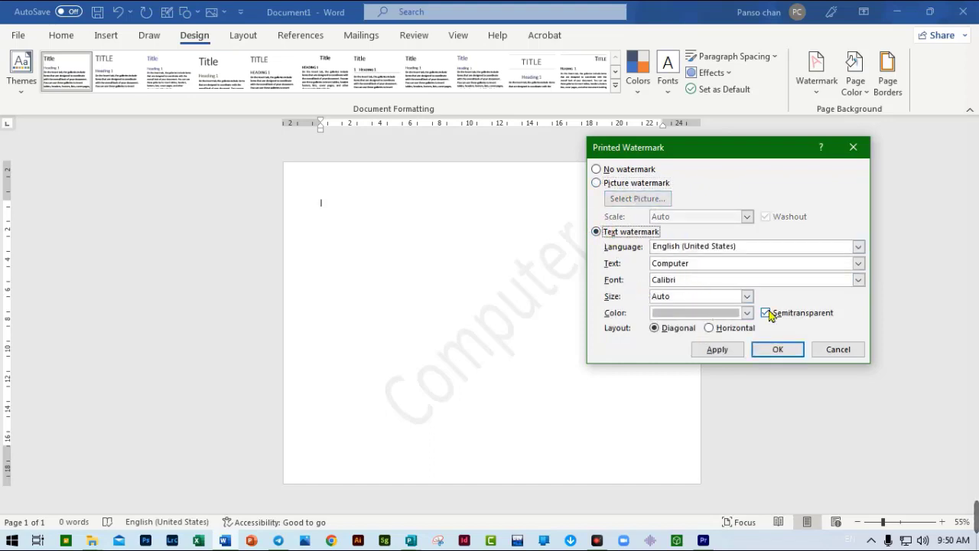
click(840, 351)
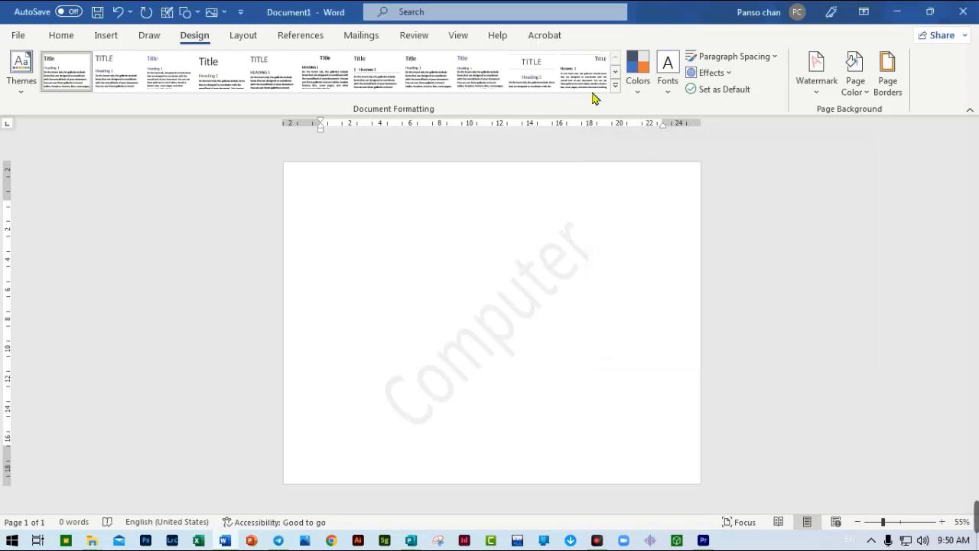
- Switch to PowerPoint and open the Camtasia slide's Format Background pane from Design
click(897, 13)
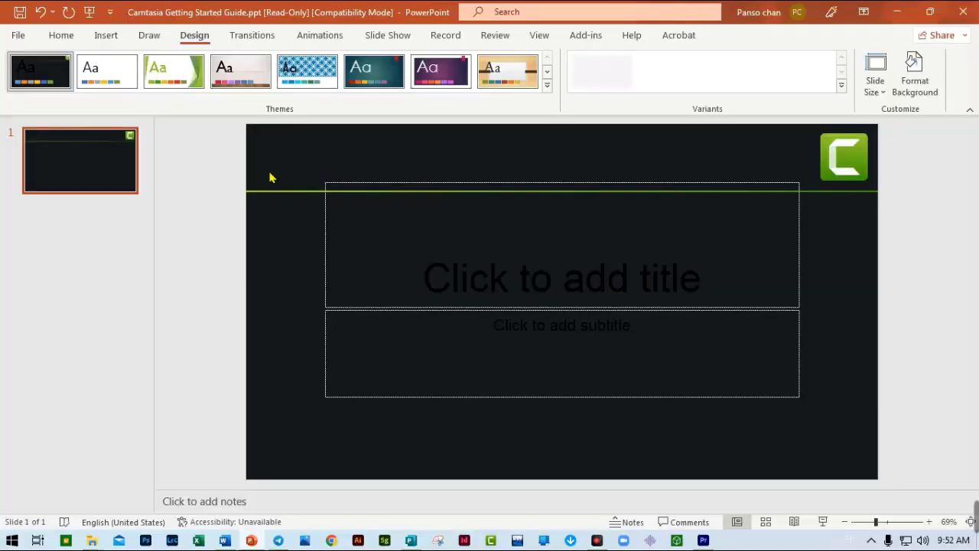
click(195, 37)
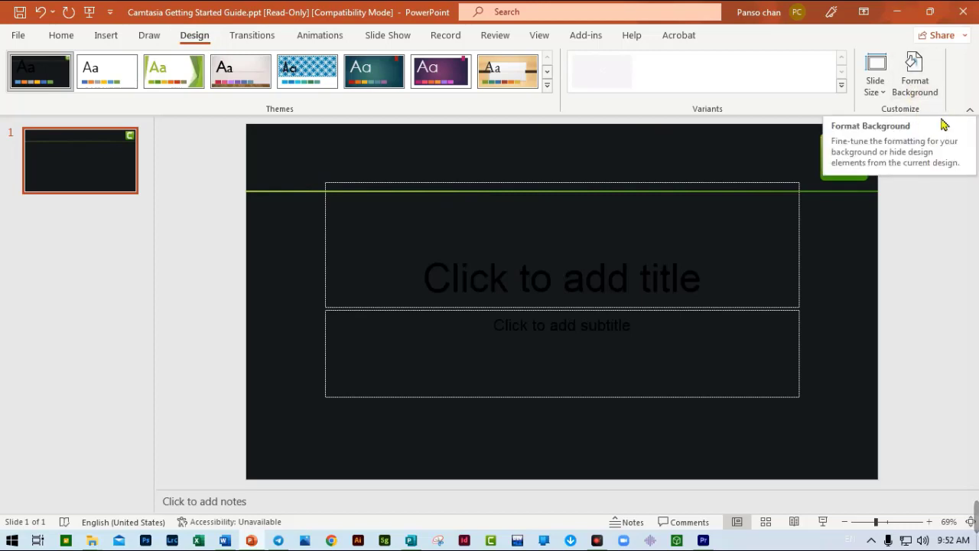
click(924, 96)
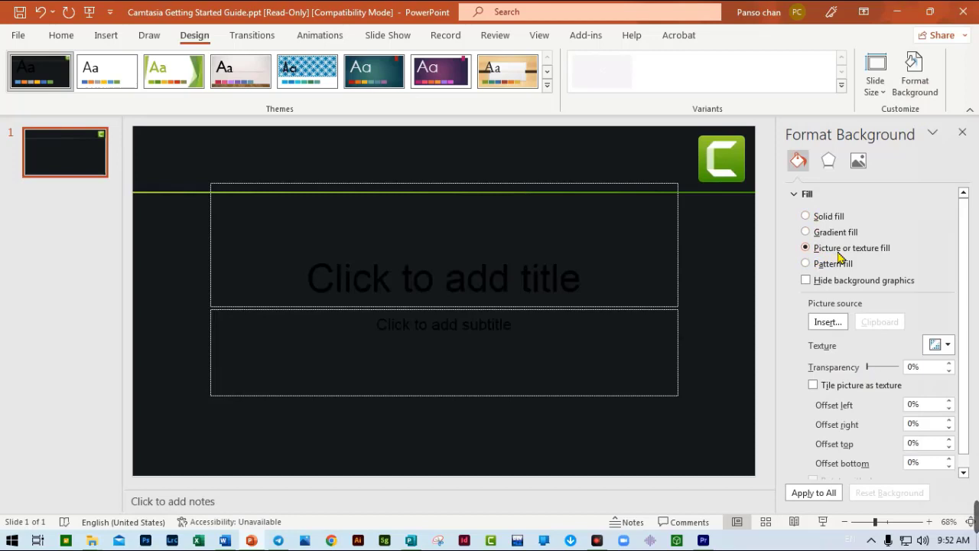
- Fill the slide background with the aerial temple photo 2.png from a file
click(827, 322)
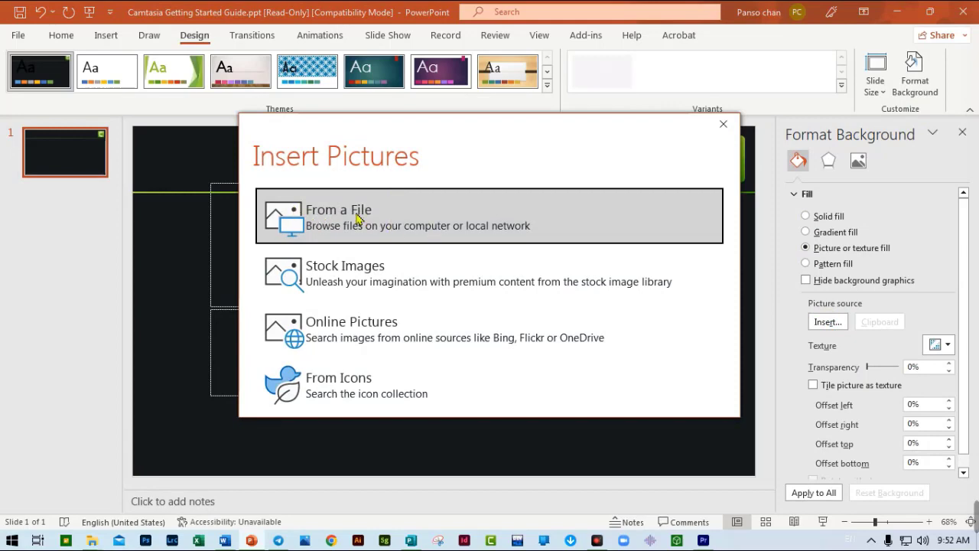
click(364, 220)
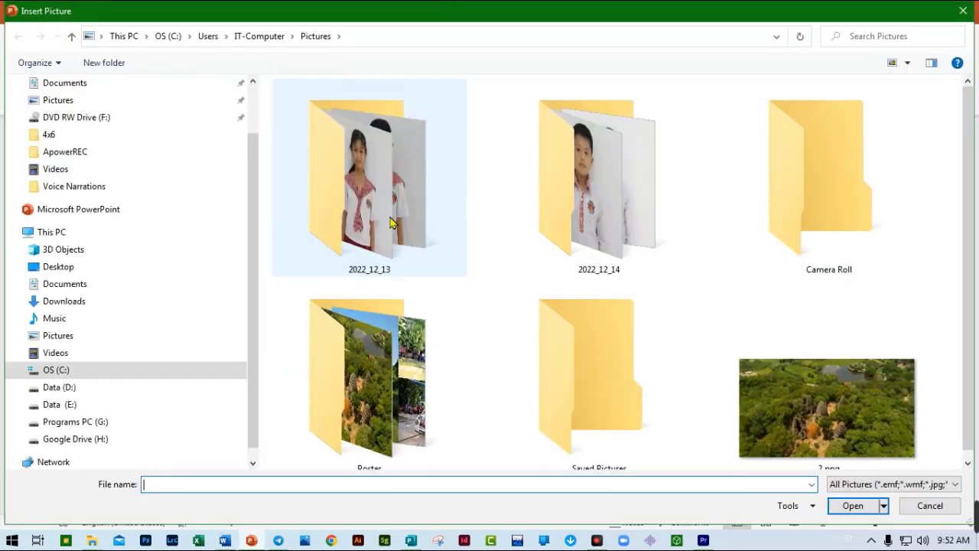
click(837, 394)
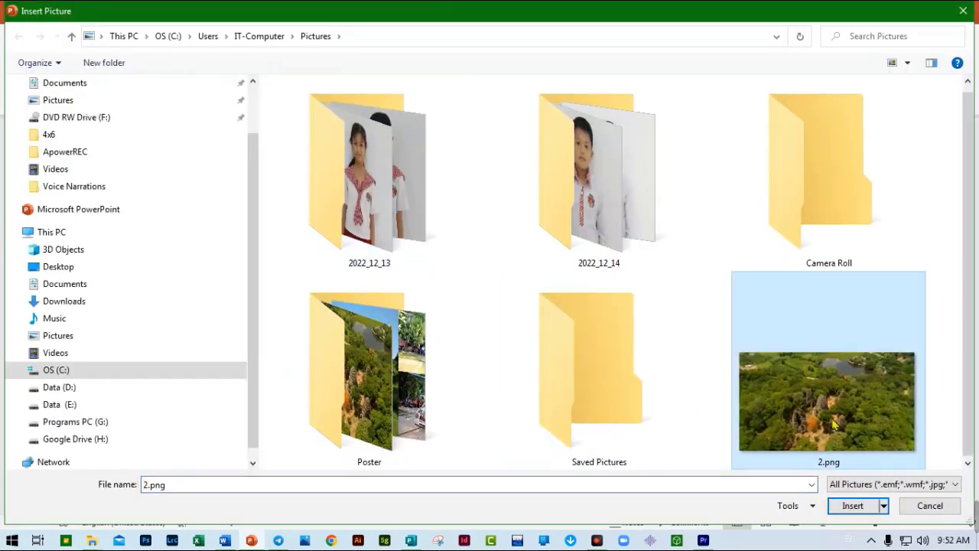
click(851, 508)
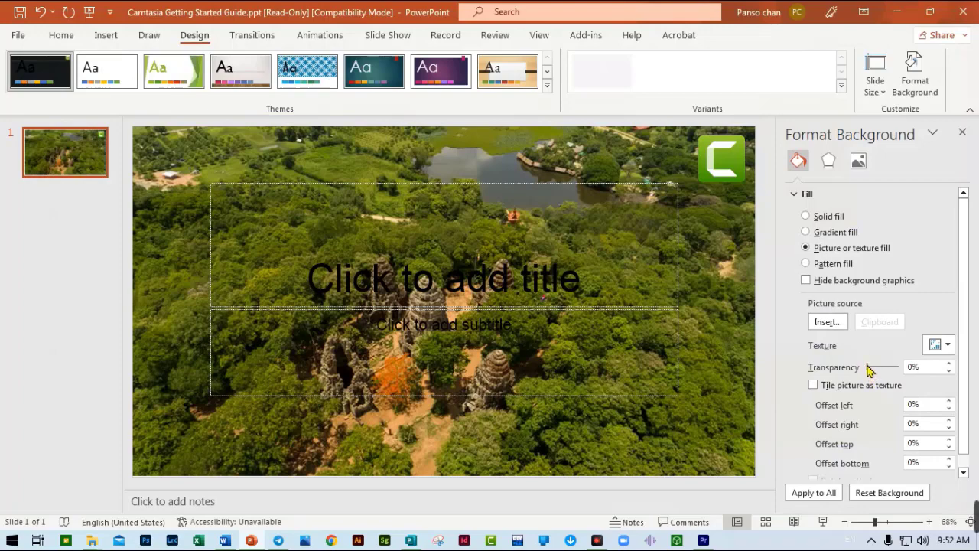
- Fade the background photo to 48% transparency
mouse_move(866, 367)
mouse_down()
mouse_move(883, 367)
mouse_move(870, 370)
mouse_up()
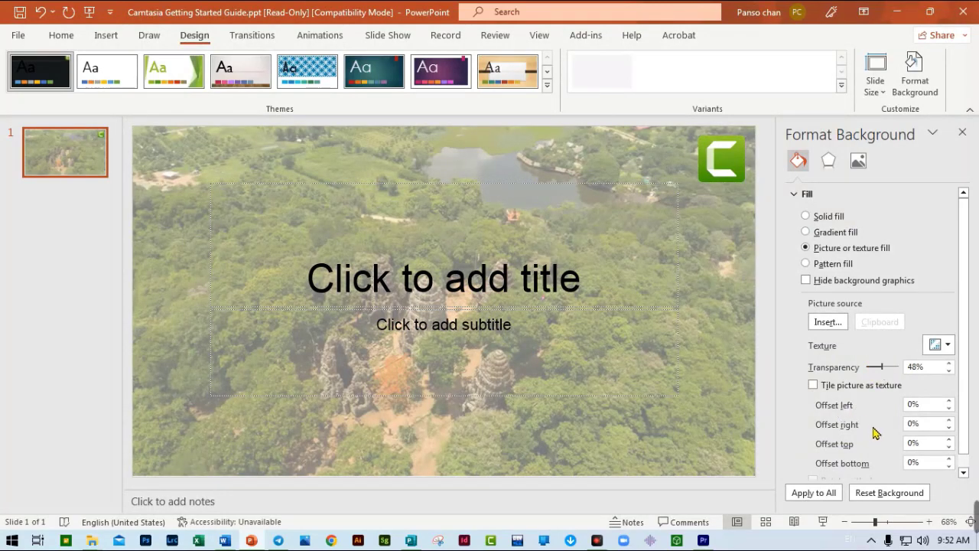
scroll(874, 432, down, 1)
scroll(874, 432, up, 1)
scroll(874, 432, down, 1)
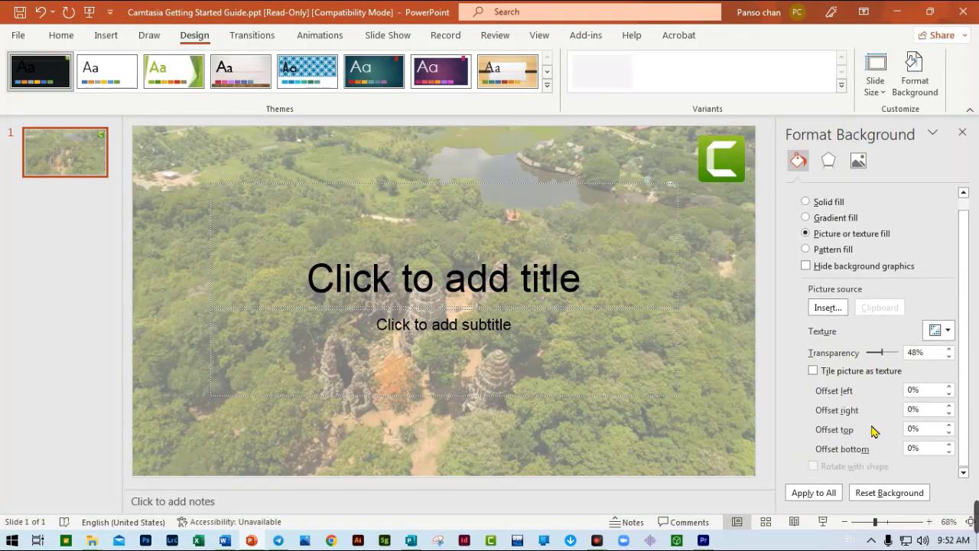
scroll(881, 389, up, 1)
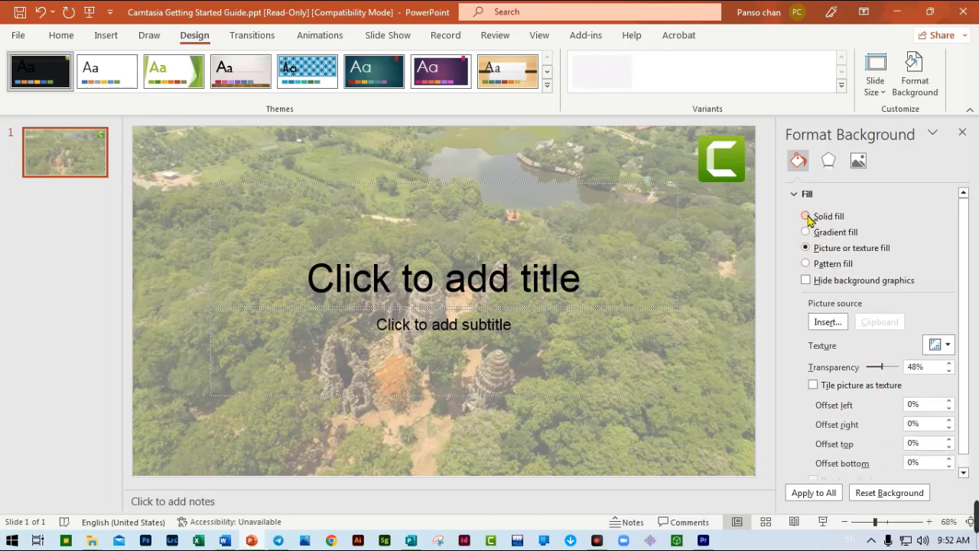
click(805, 216)
click(804, 232)
click(806, 248)
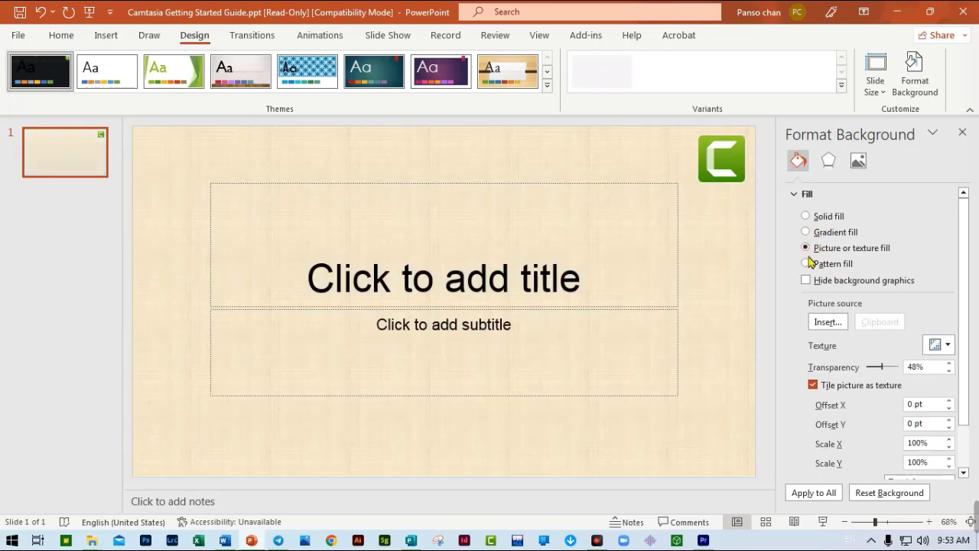
click(806, 263)
click(807, 250)
click(806, 232)
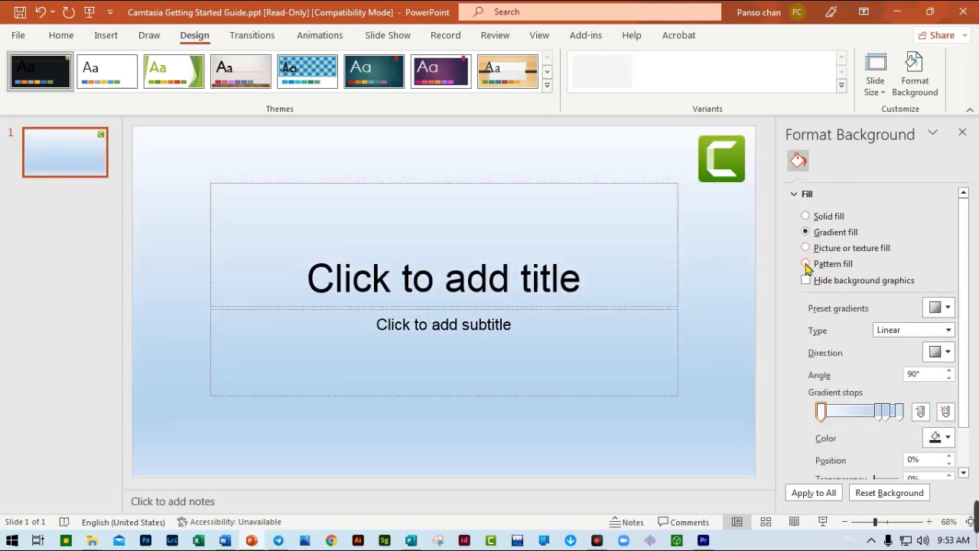
click(805, 264)
click(805, 248)
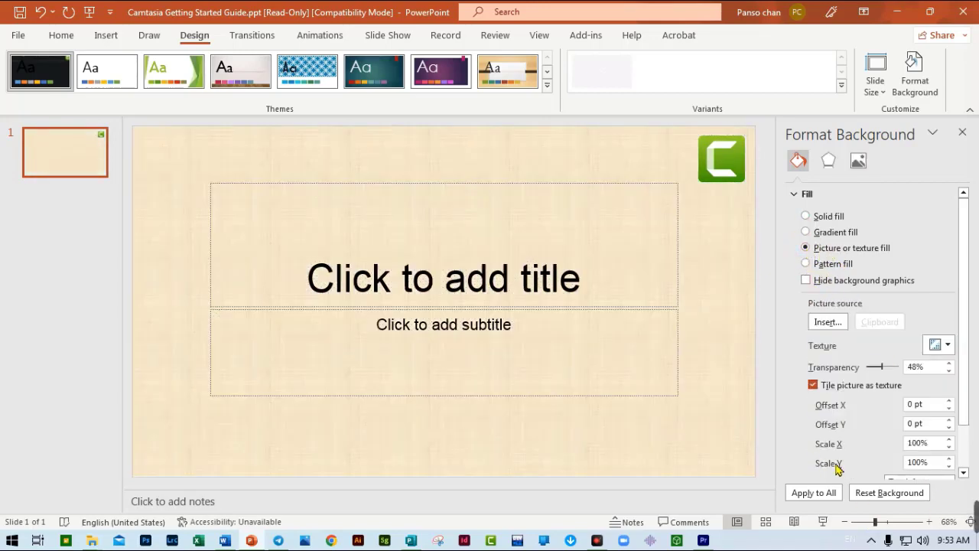
click(817, 493)
click(828, 322)
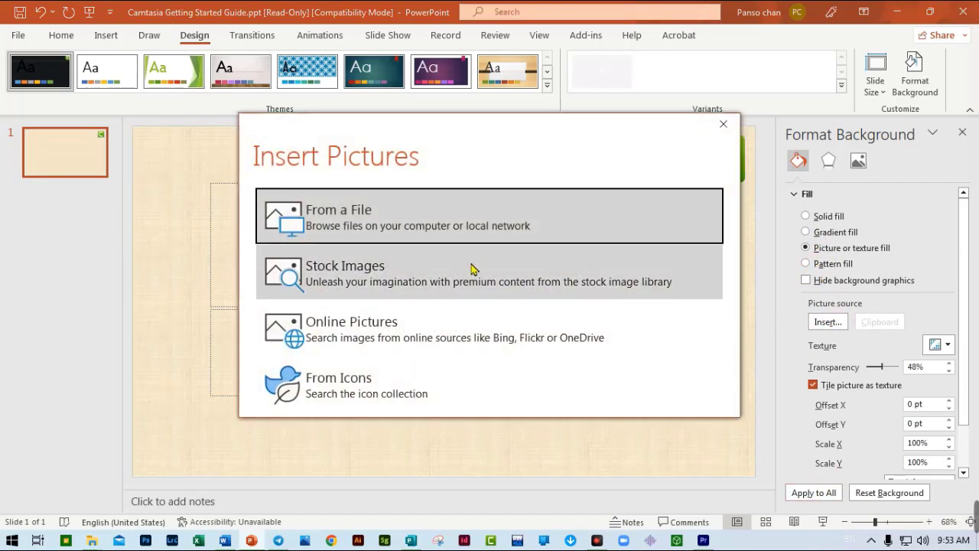
click(498, 215)
double_click(847, 413)
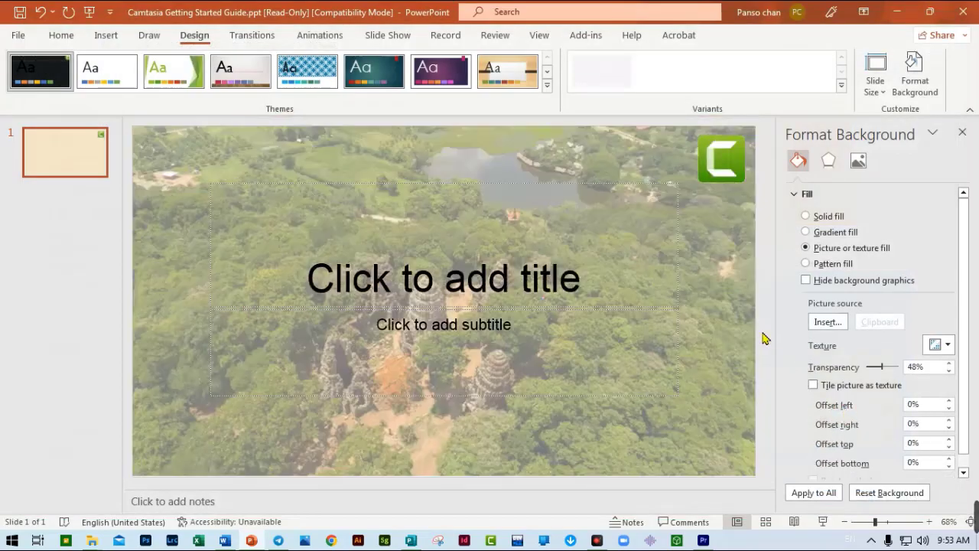
scroll(796, 451, down, 1)
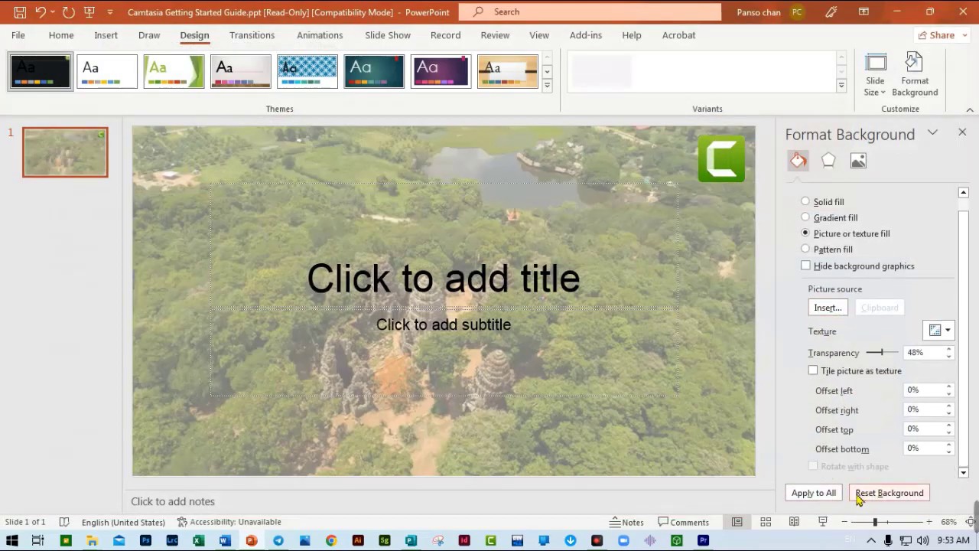
- Apply the faded temple-photo background to every slide, close Format Background, and check the title and subtitle placeholders
click(837, 494)
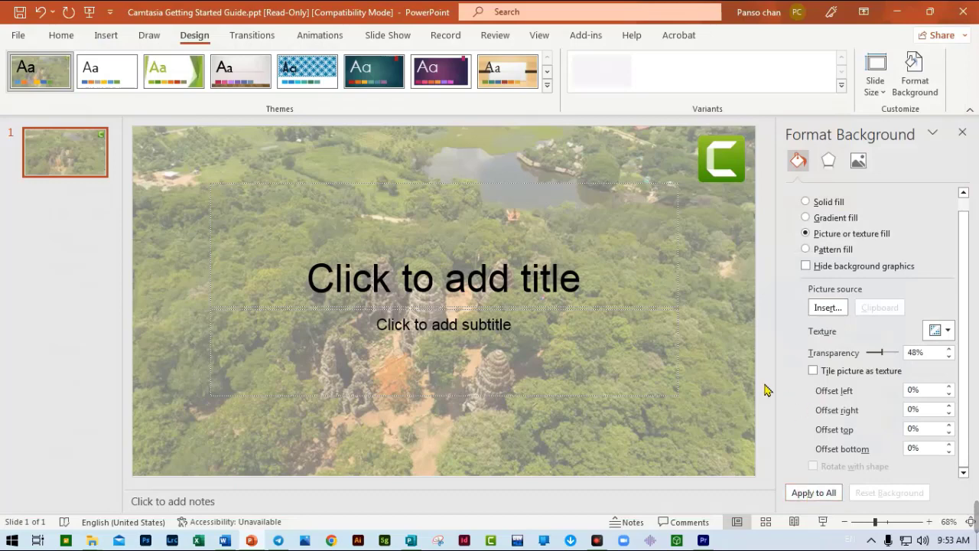
click(962, 133)
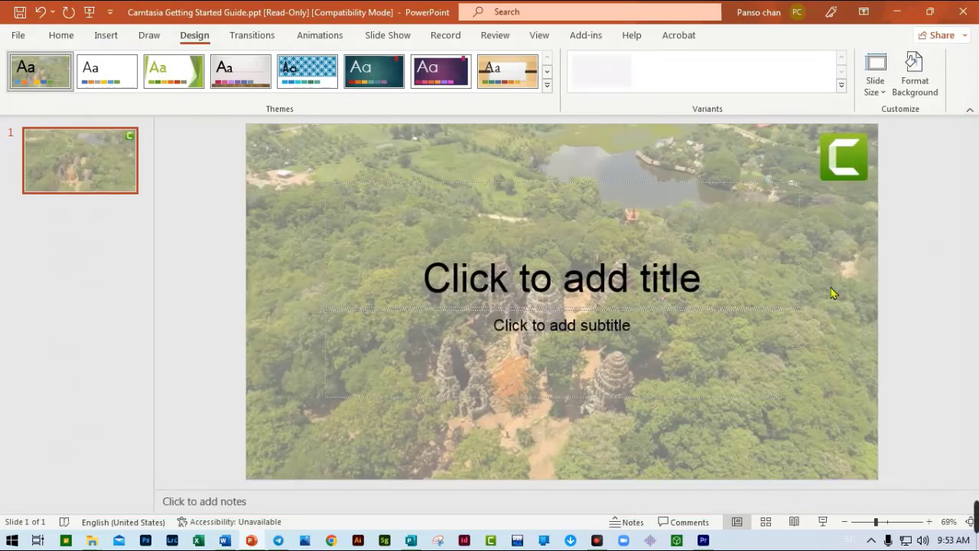
click(598, 275)
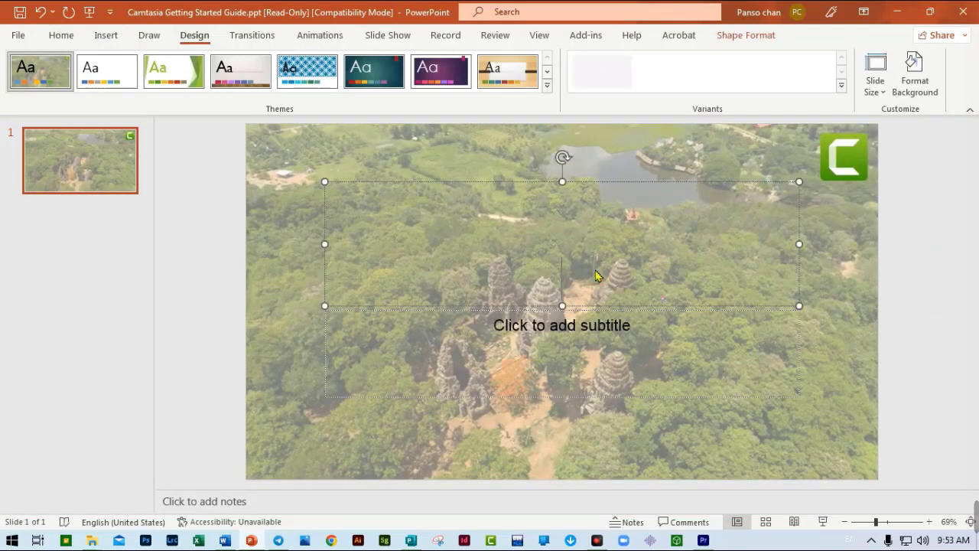
click(538, 337)
click(565, 264)
click(849, 155)
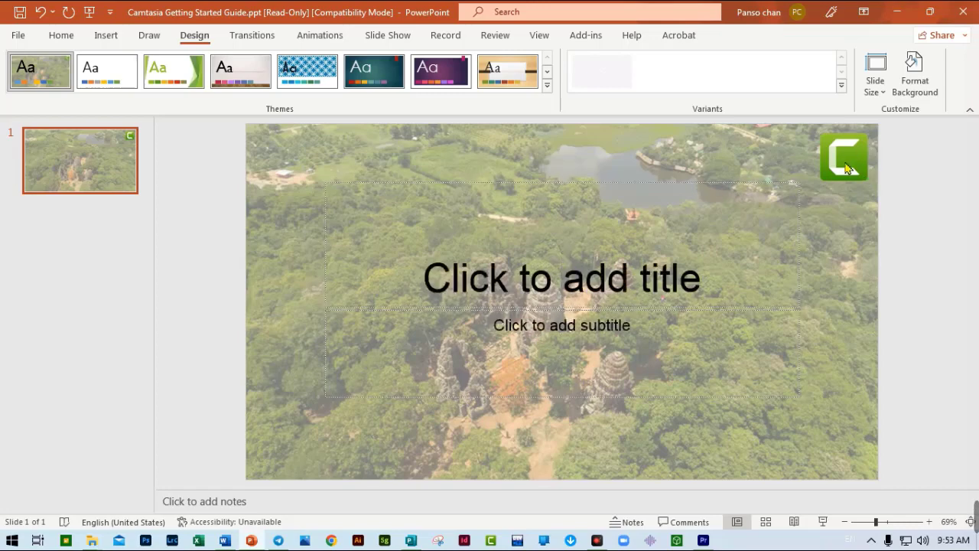